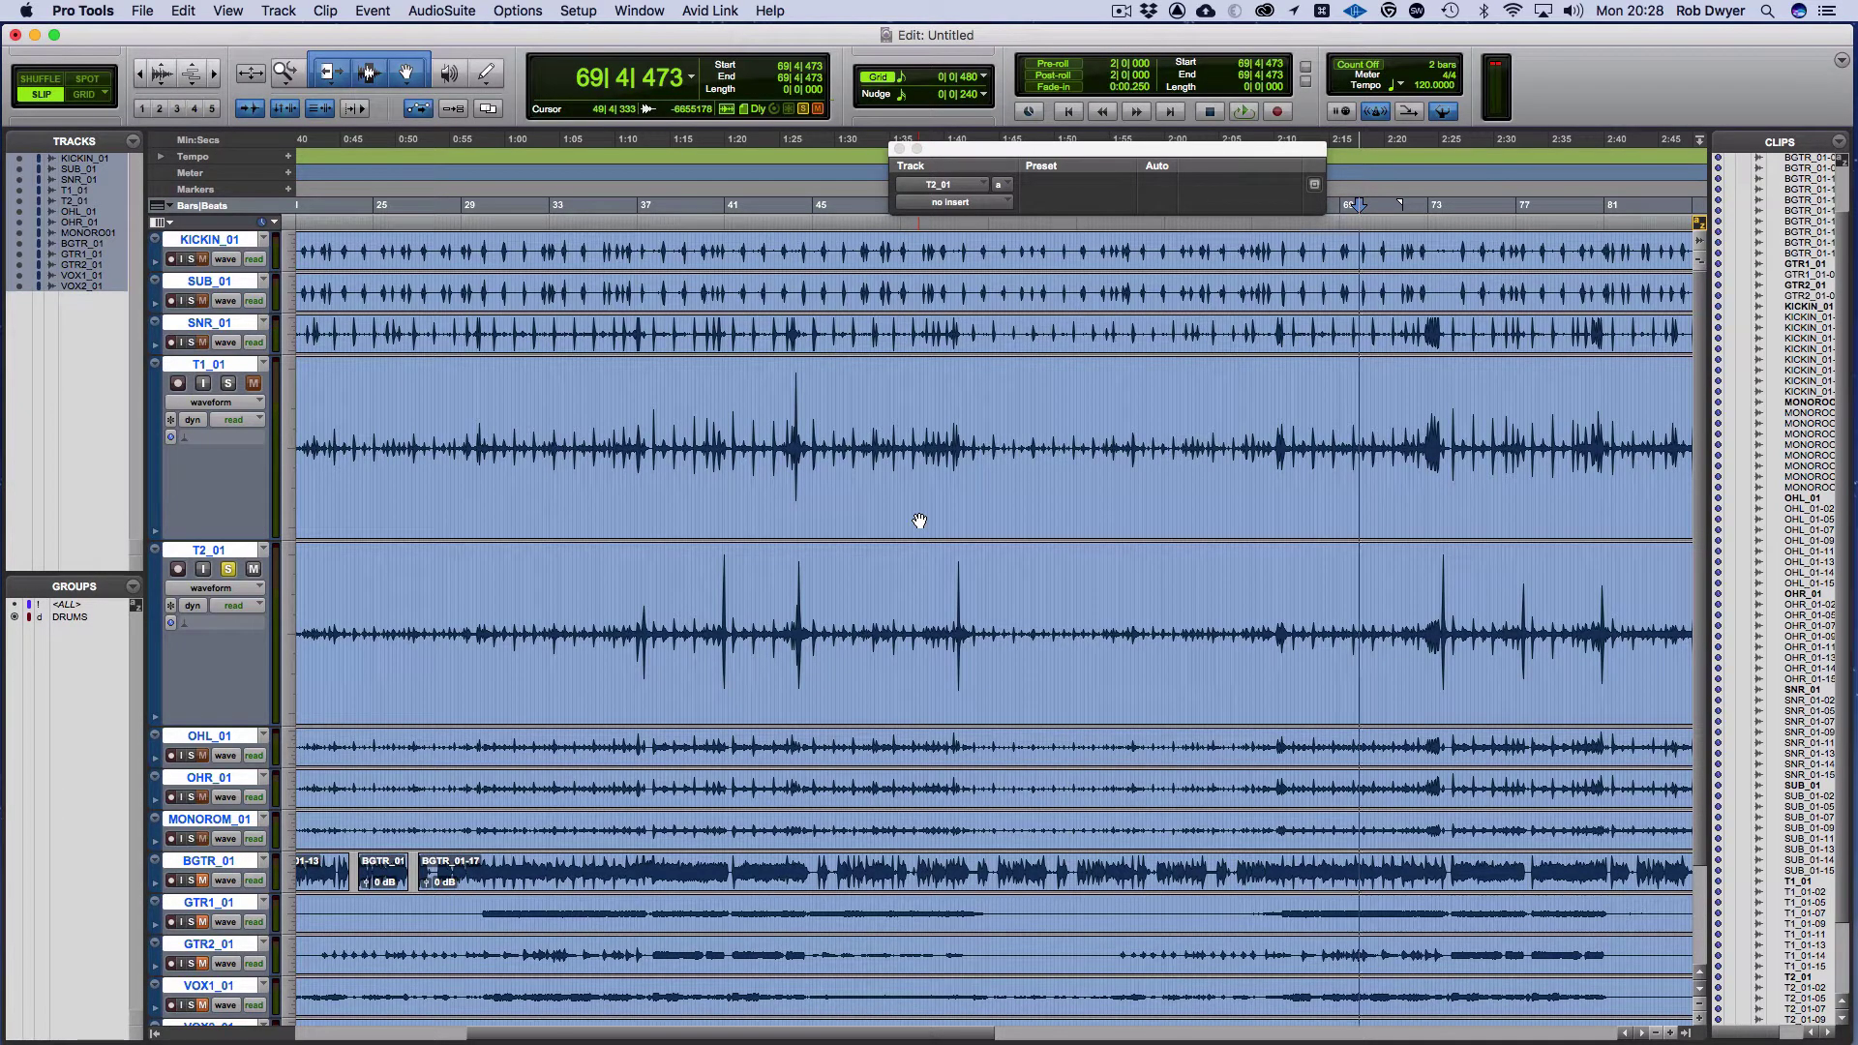
# From the Mix window, insert Avid's Dyn3 Expander/Gate (mono) on T2_01's first insert slot
pyautogui.press('super+equal')
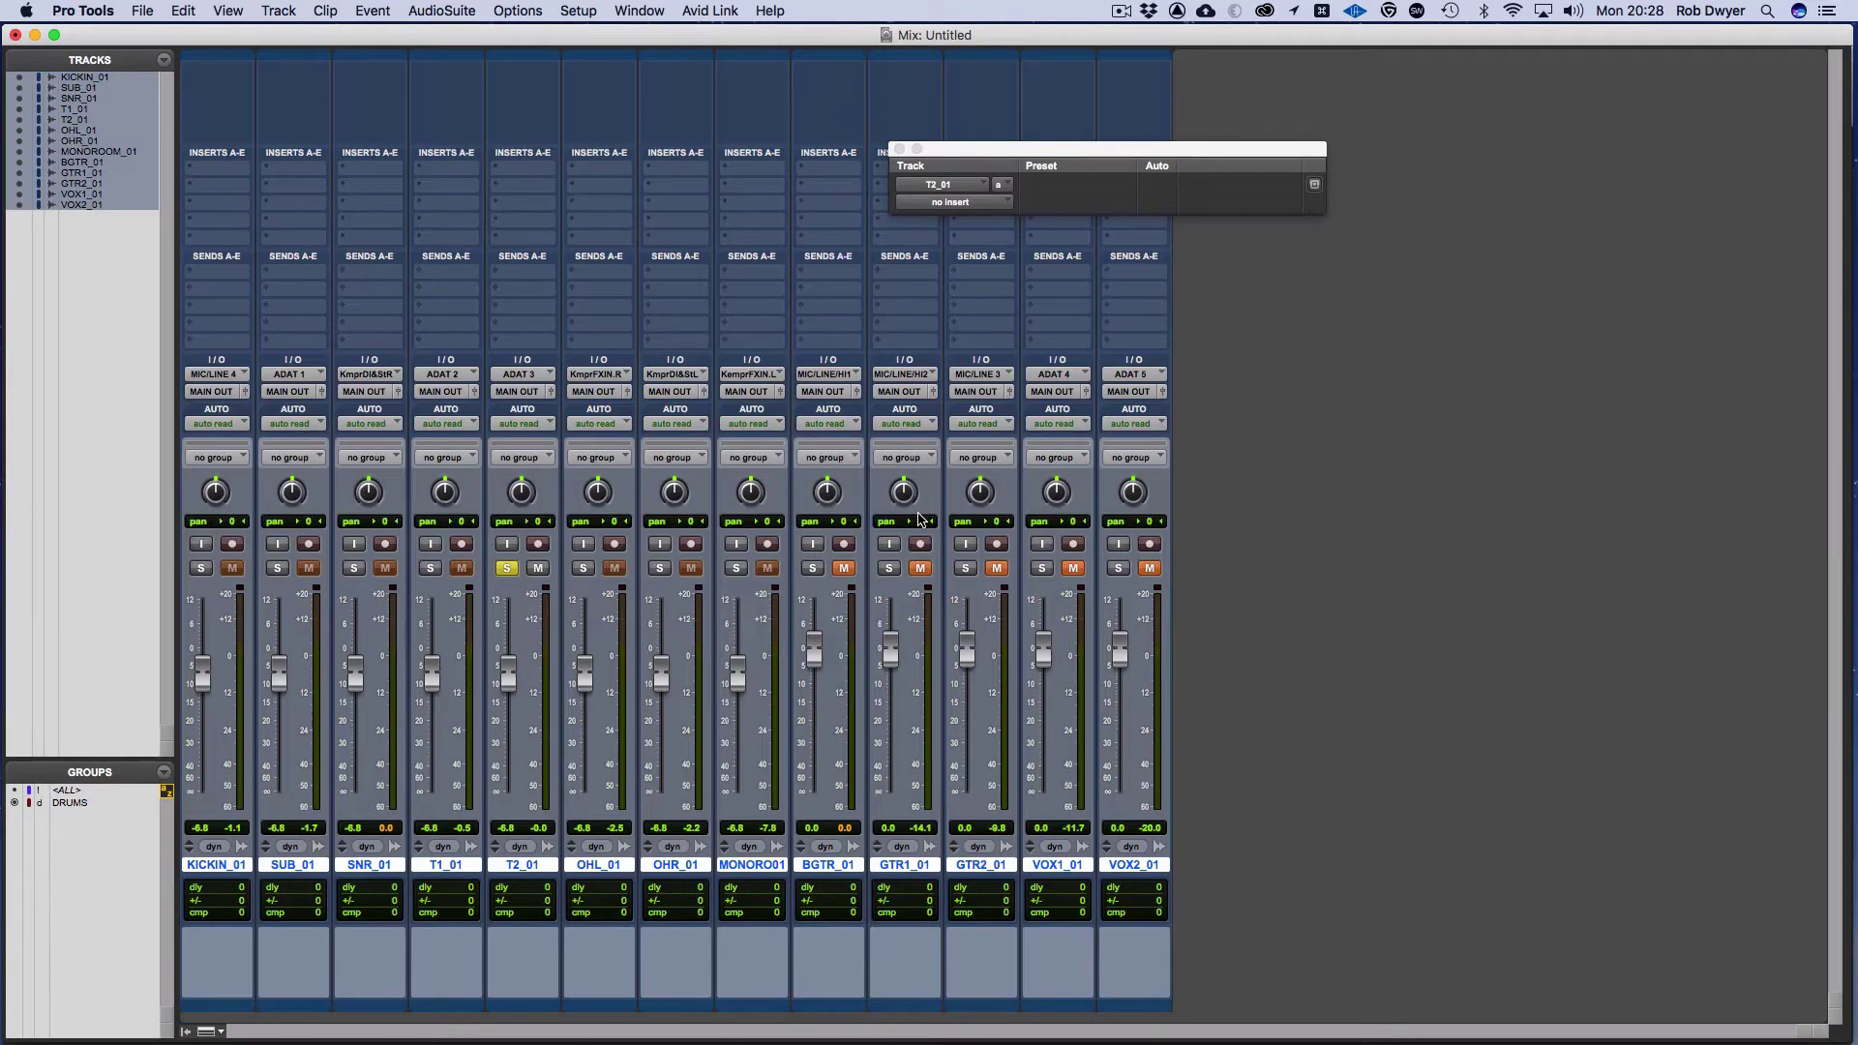
pyautogui.click(516, 169)
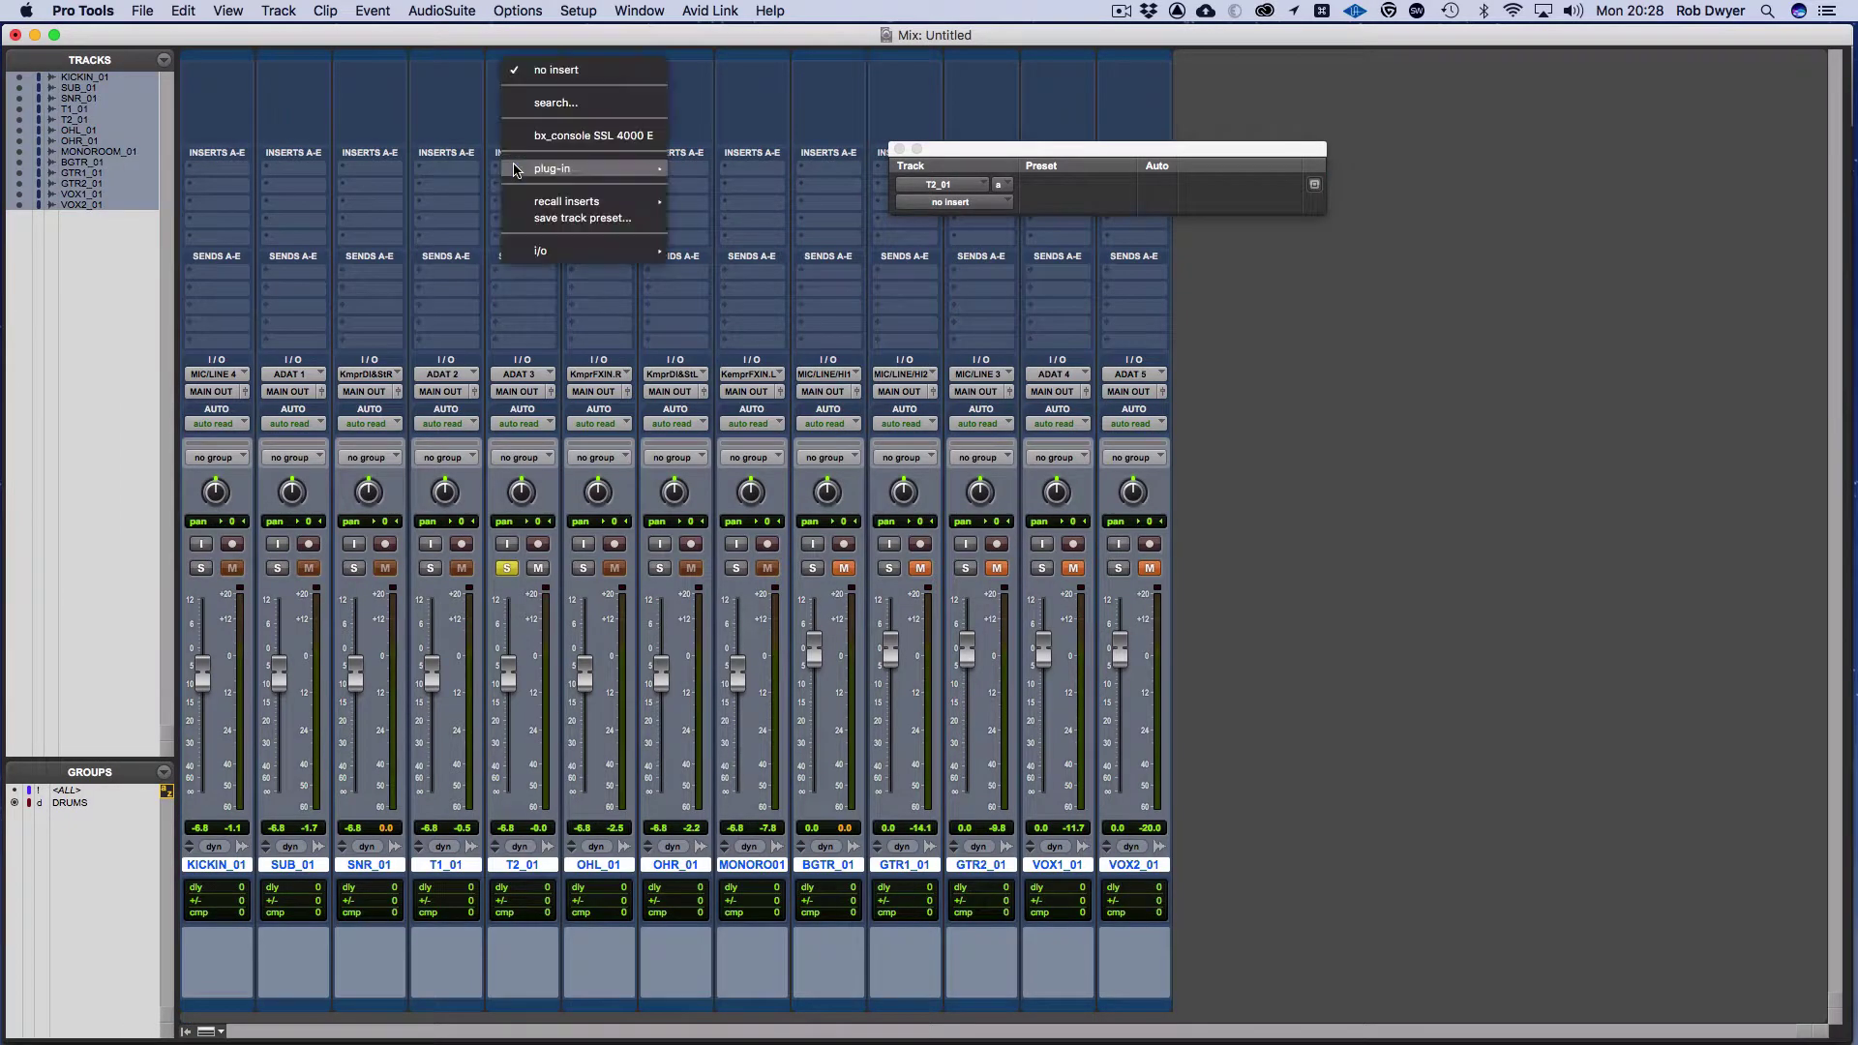
pyautogui.moveTo(516, 169)
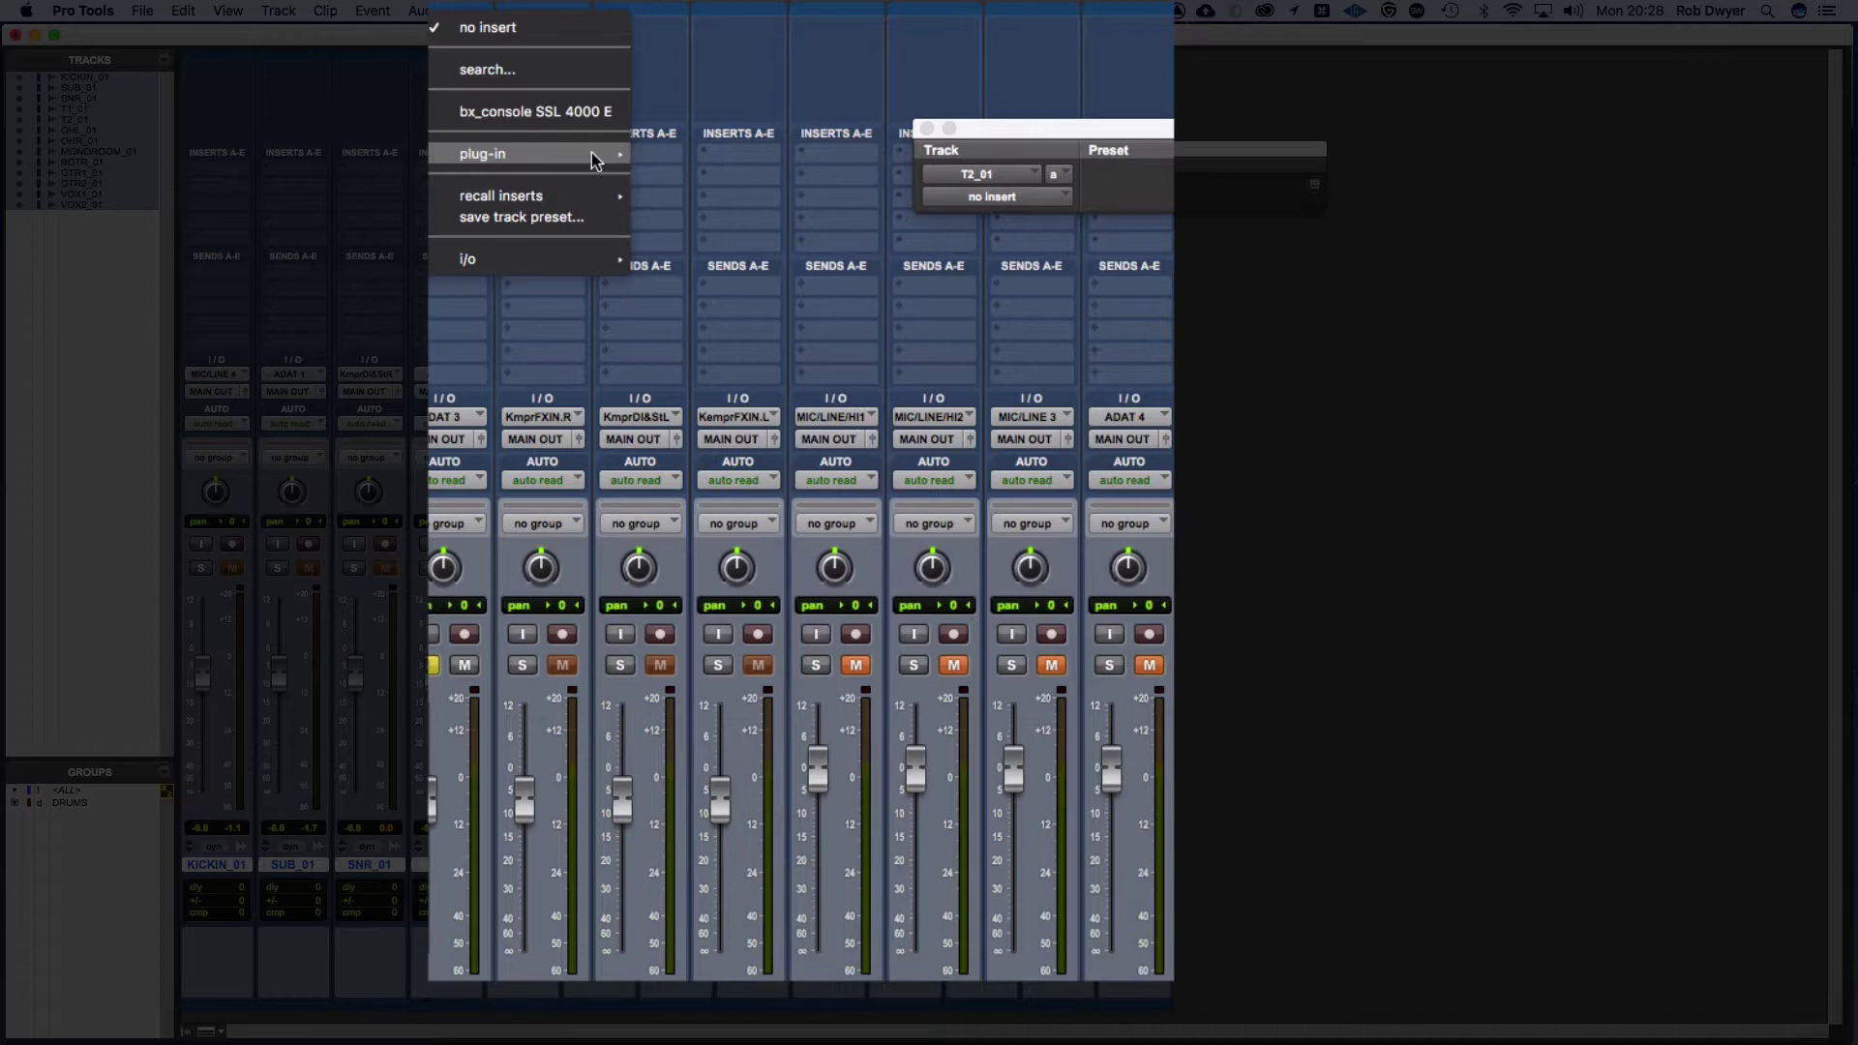
pyautogui.moveTo(595, 155)
pyautogui.moveTo(772, 497)
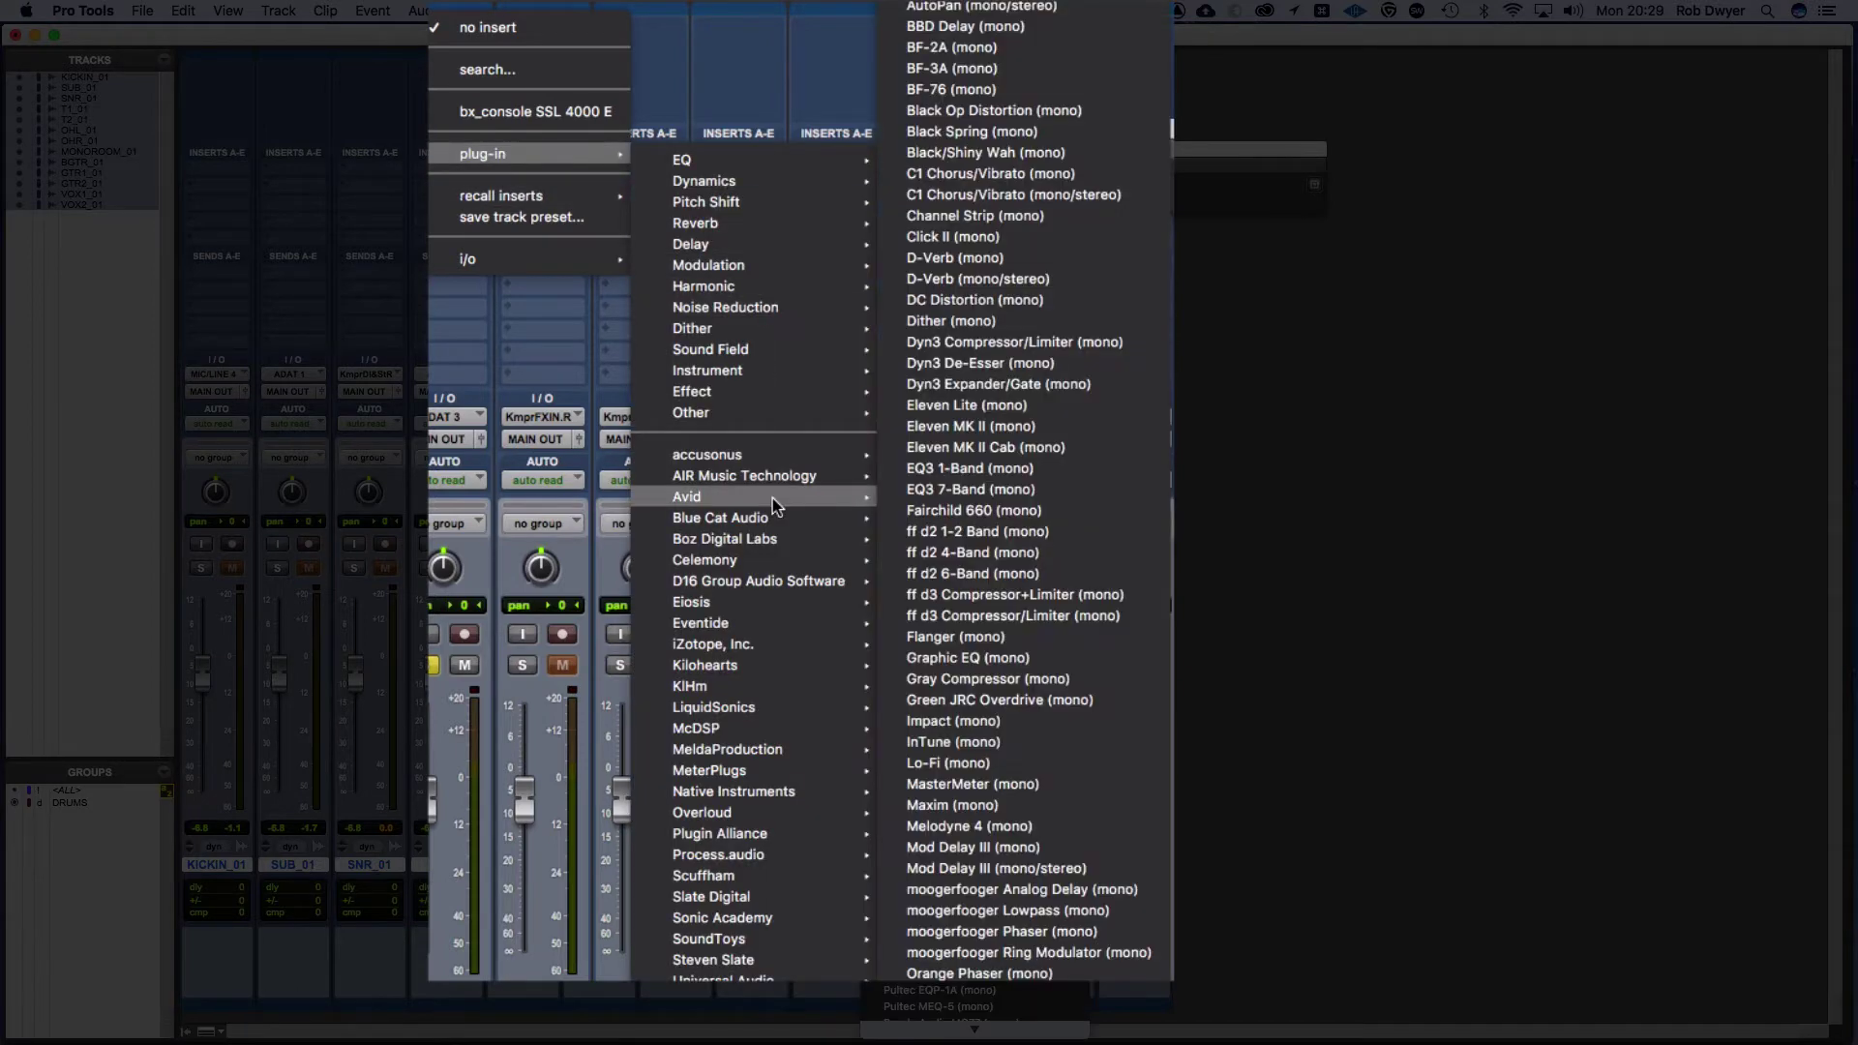
pyautogui.click(1018, 391)
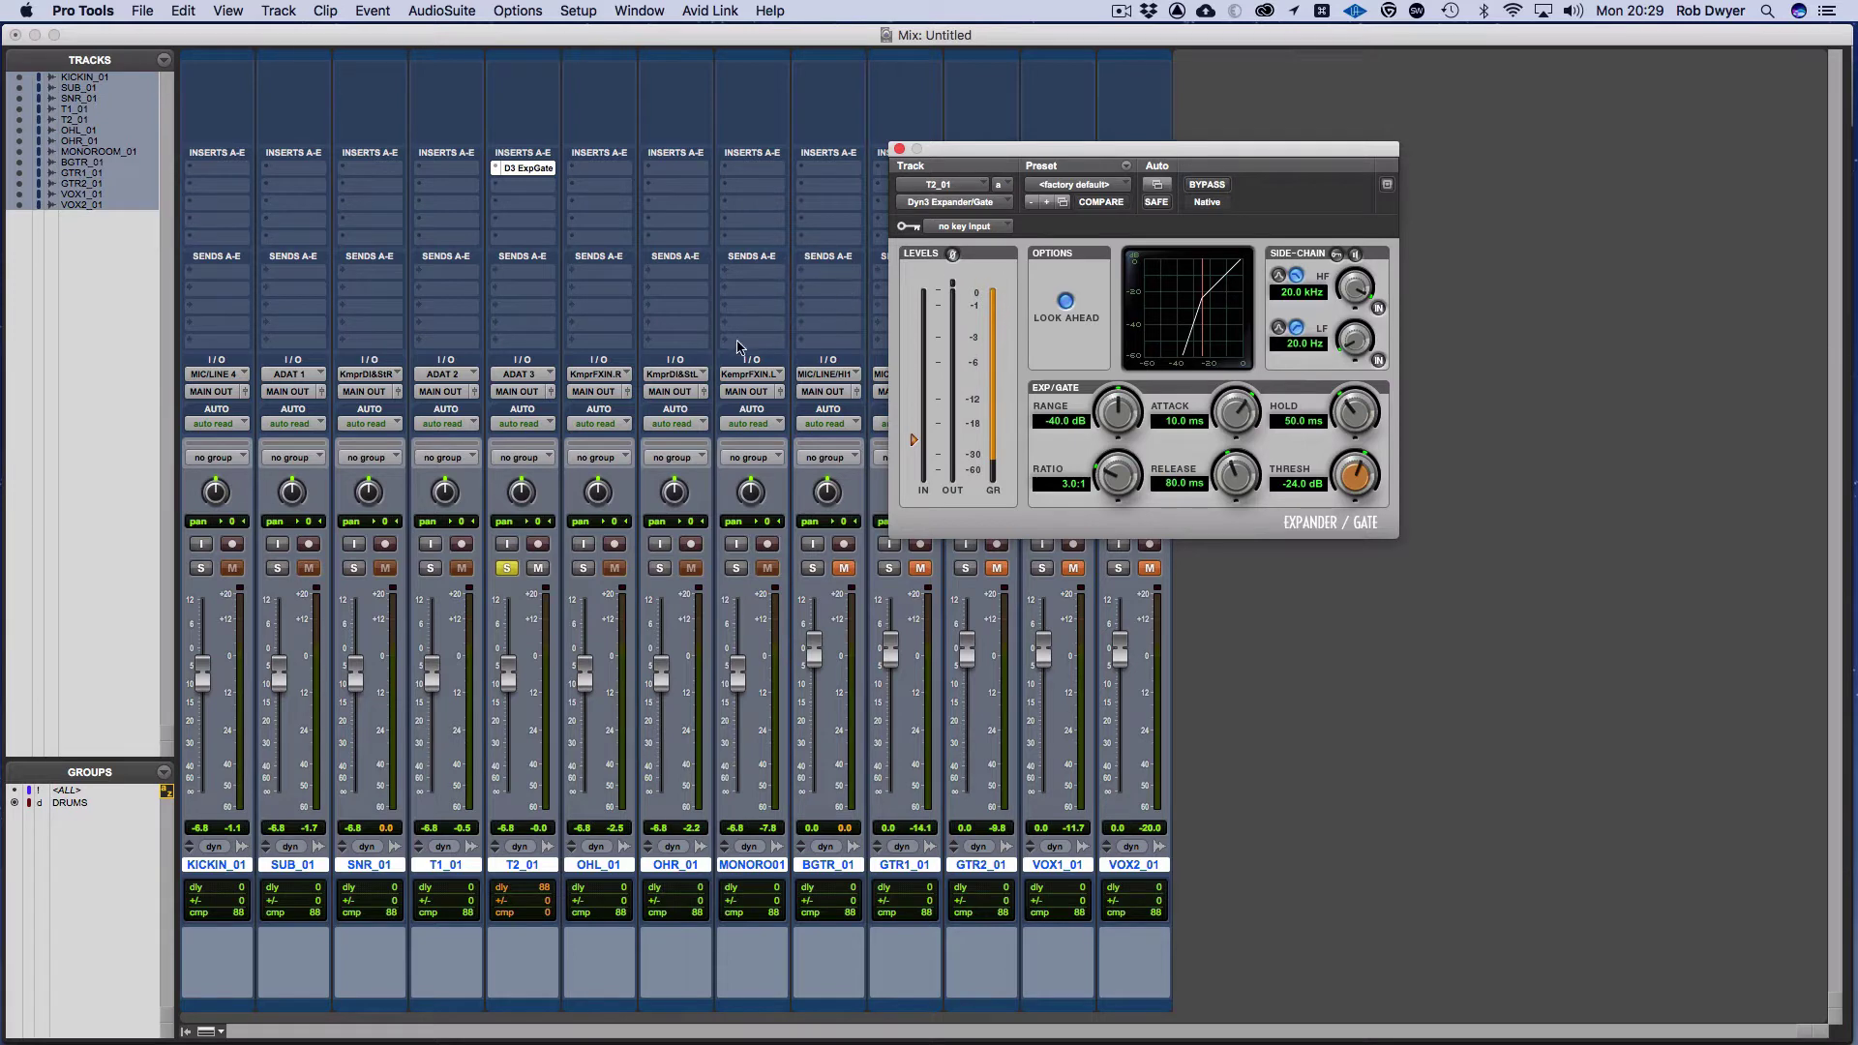
# Back in the Edit window with the gate window raised, play T2_01 briefly from bar 50
pyautogui.press('super+equal')
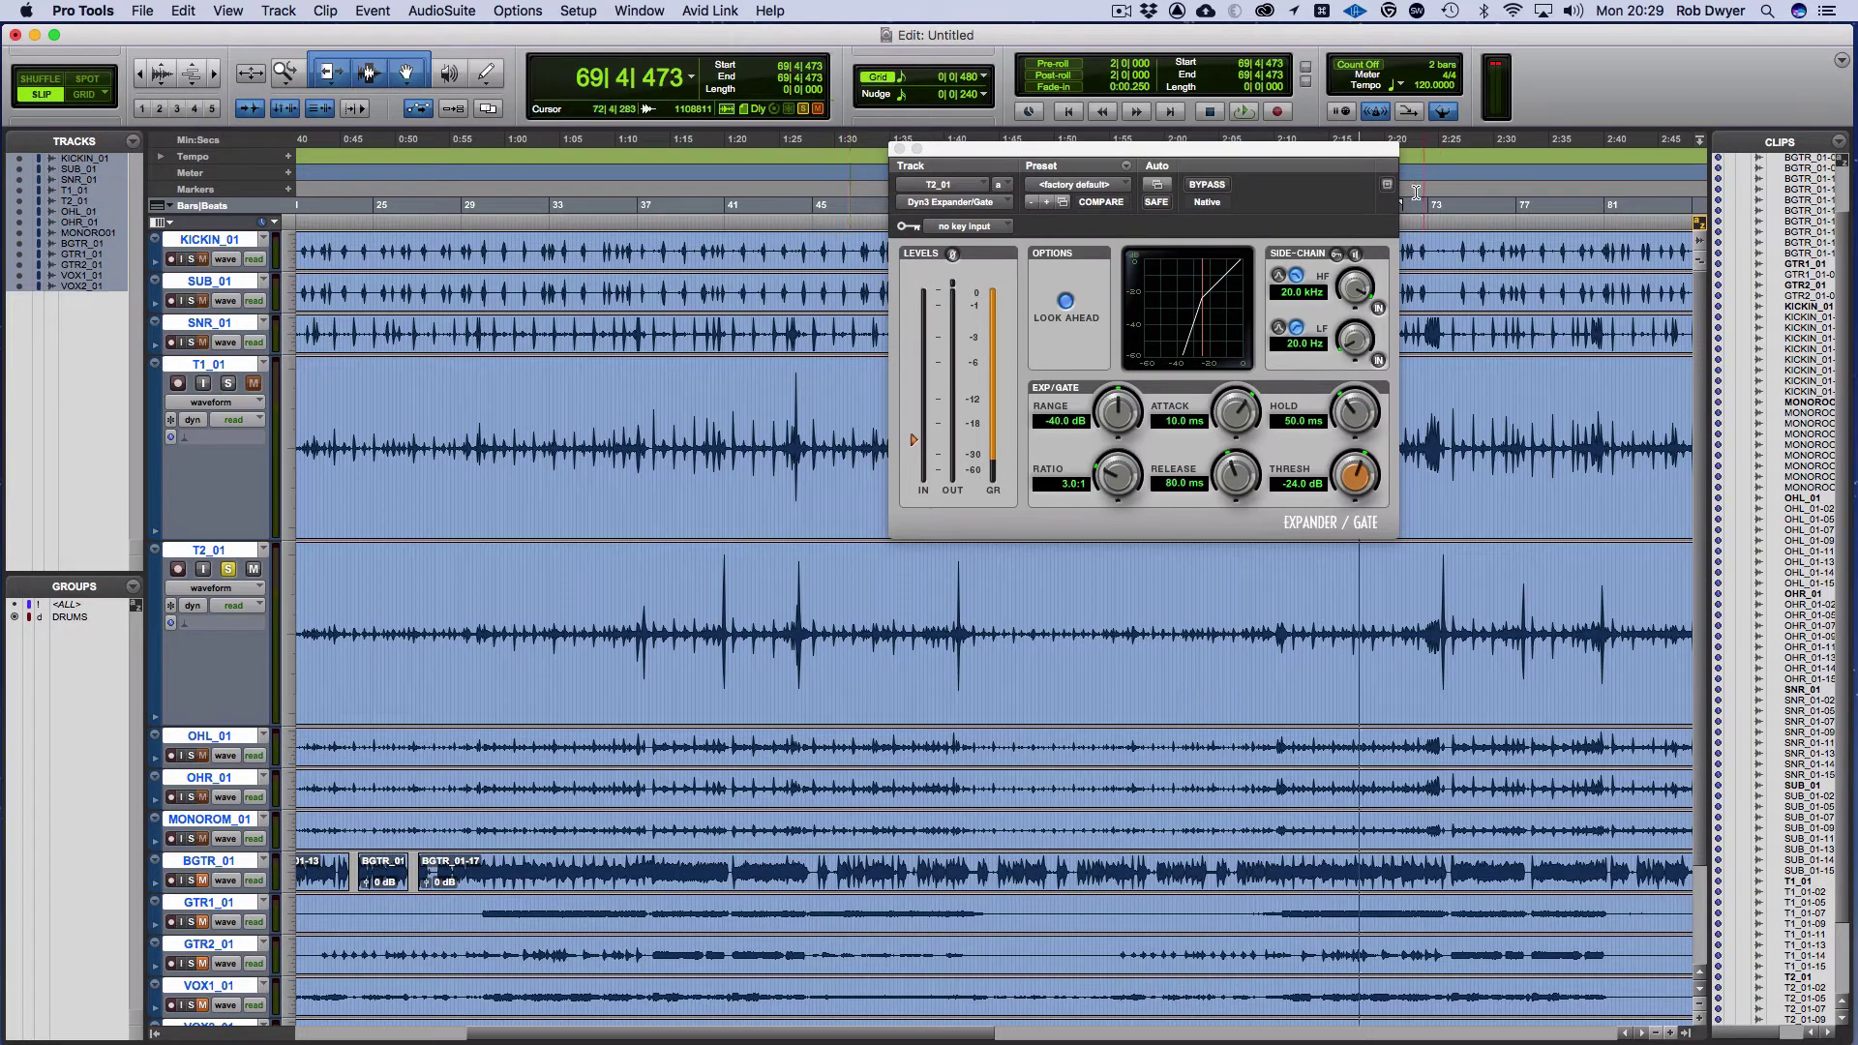
pyautogui.moveTo(1324, 160); pyautogui.dragTo(1353, 115)
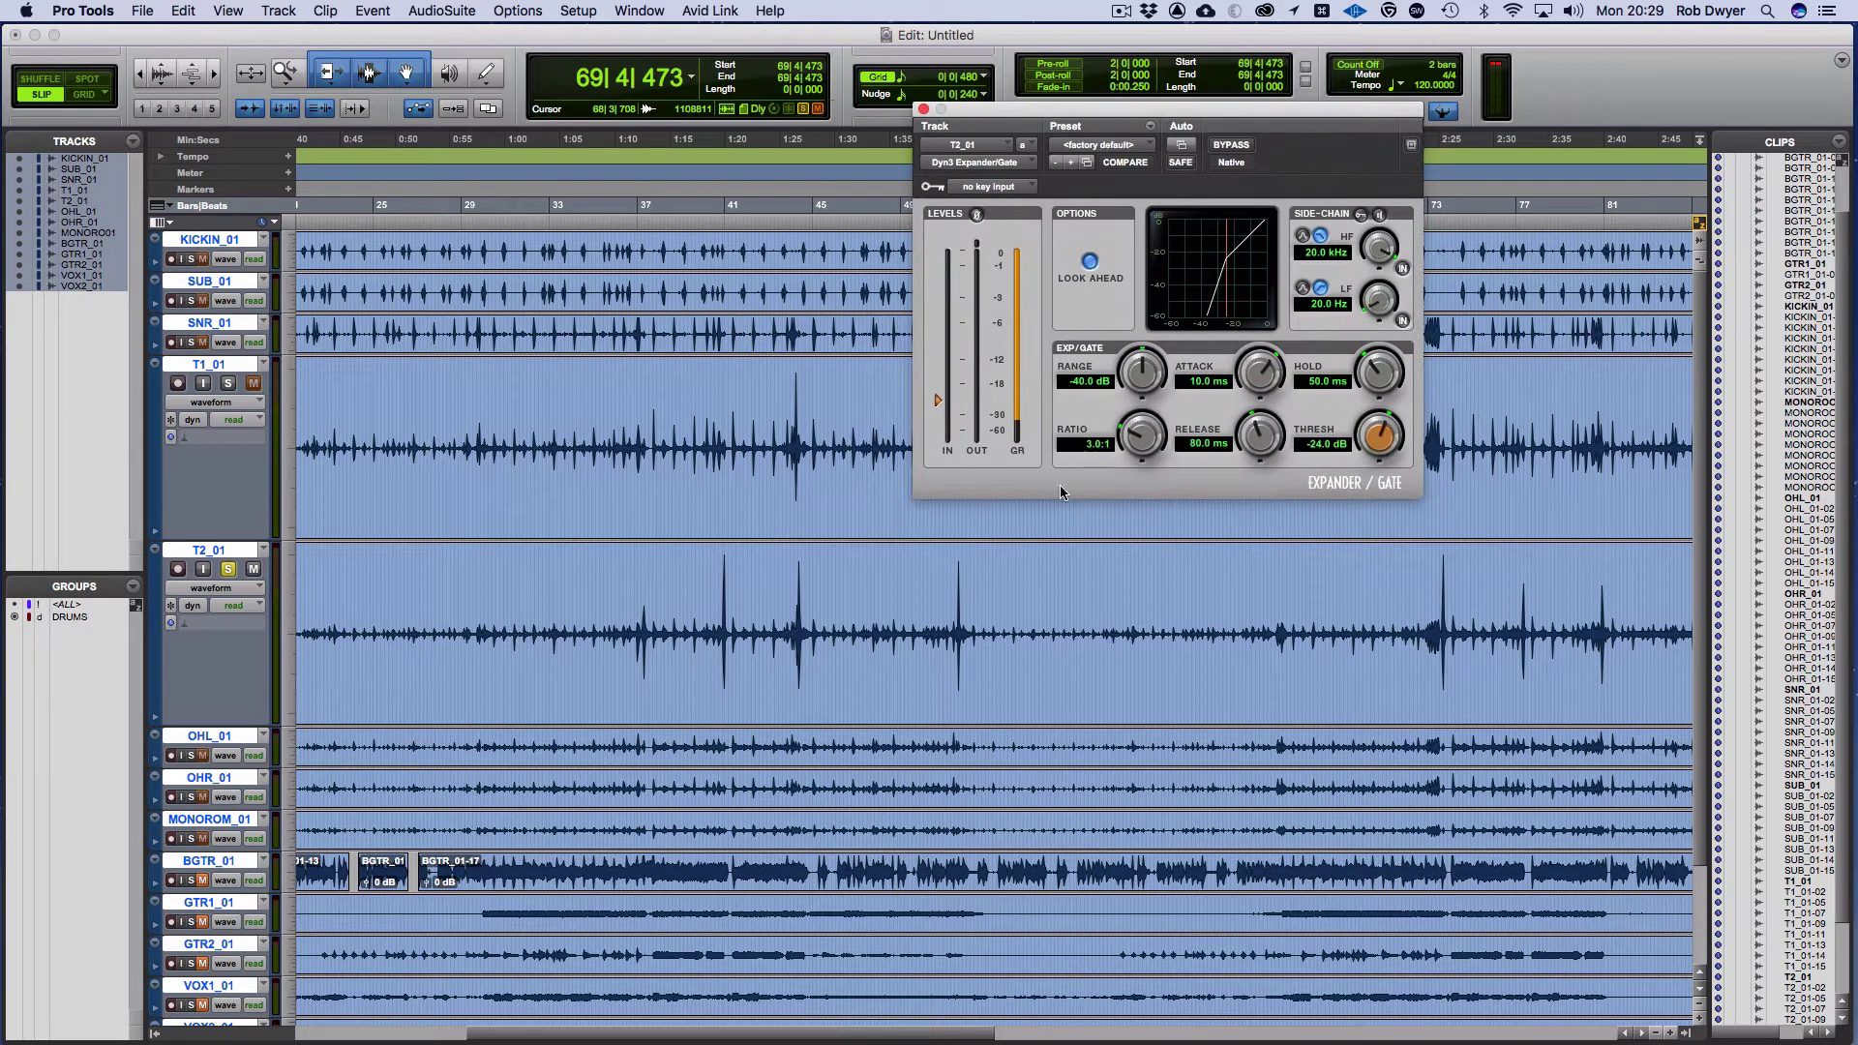
pyautogui.click(921, 609)
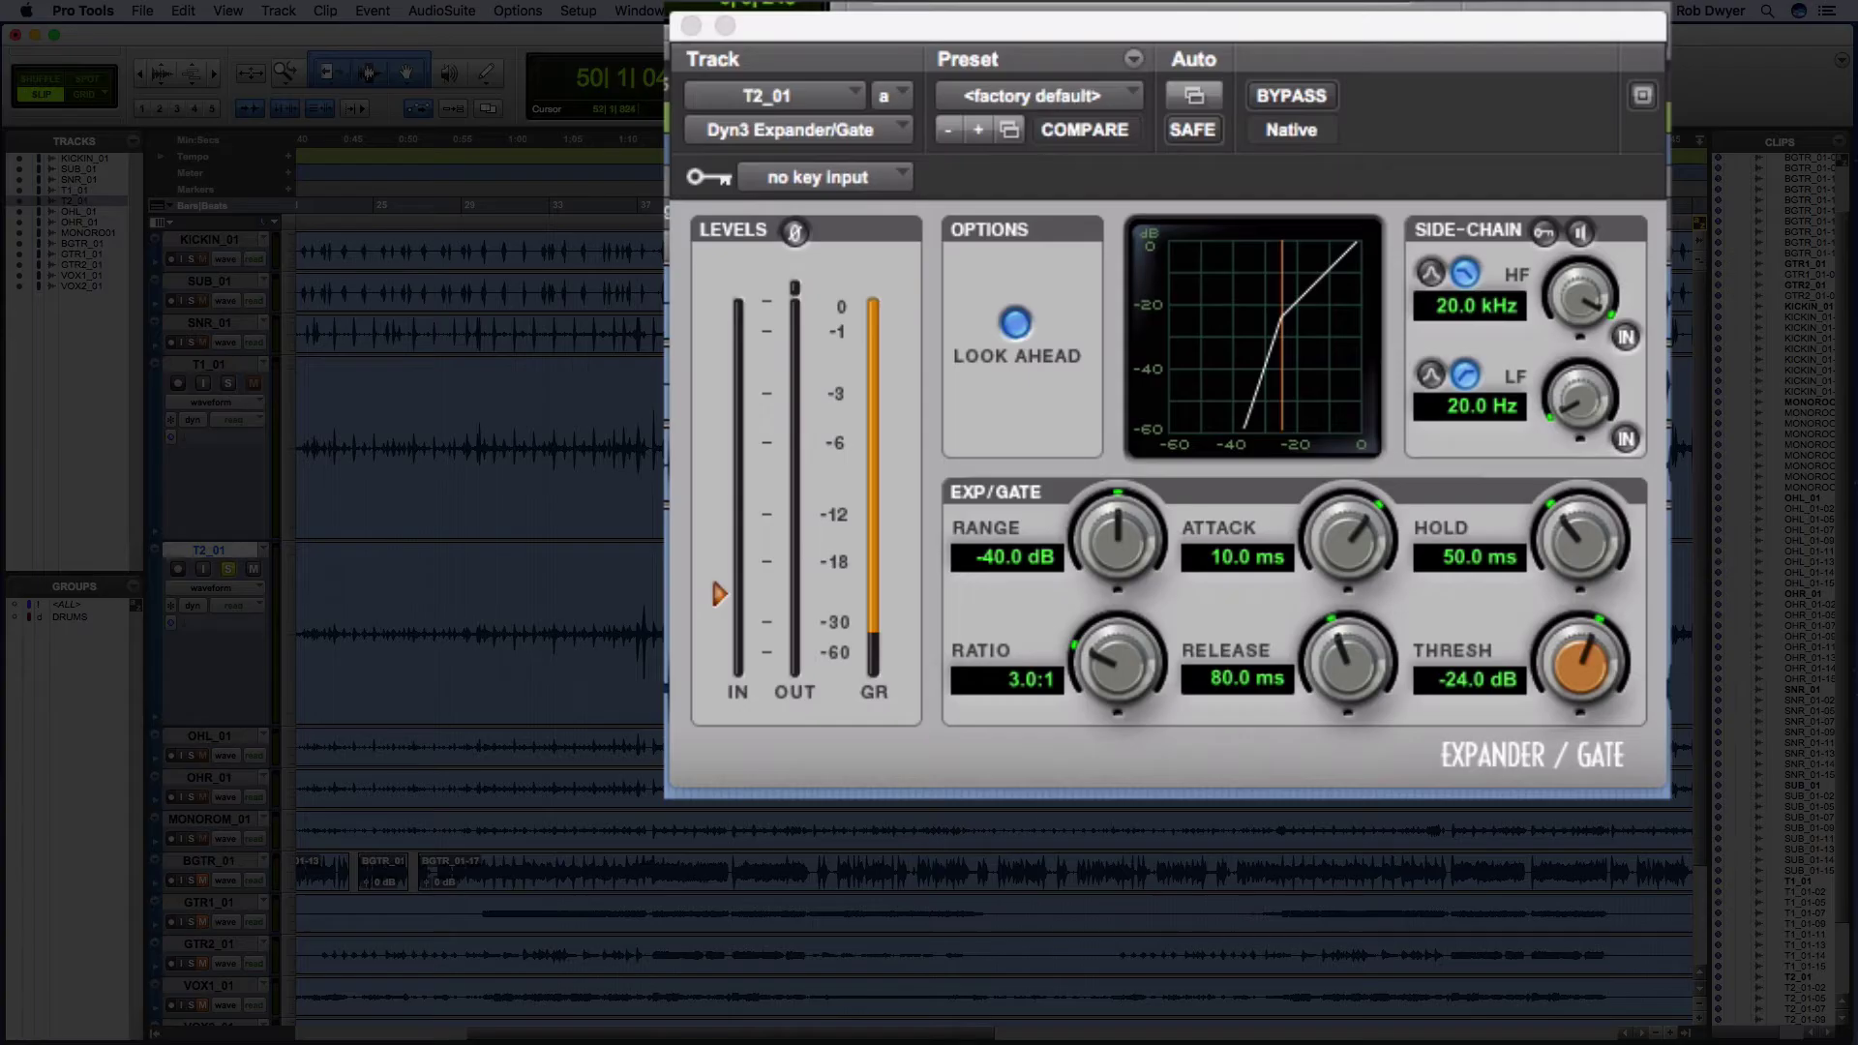
pyautogui.press('space')
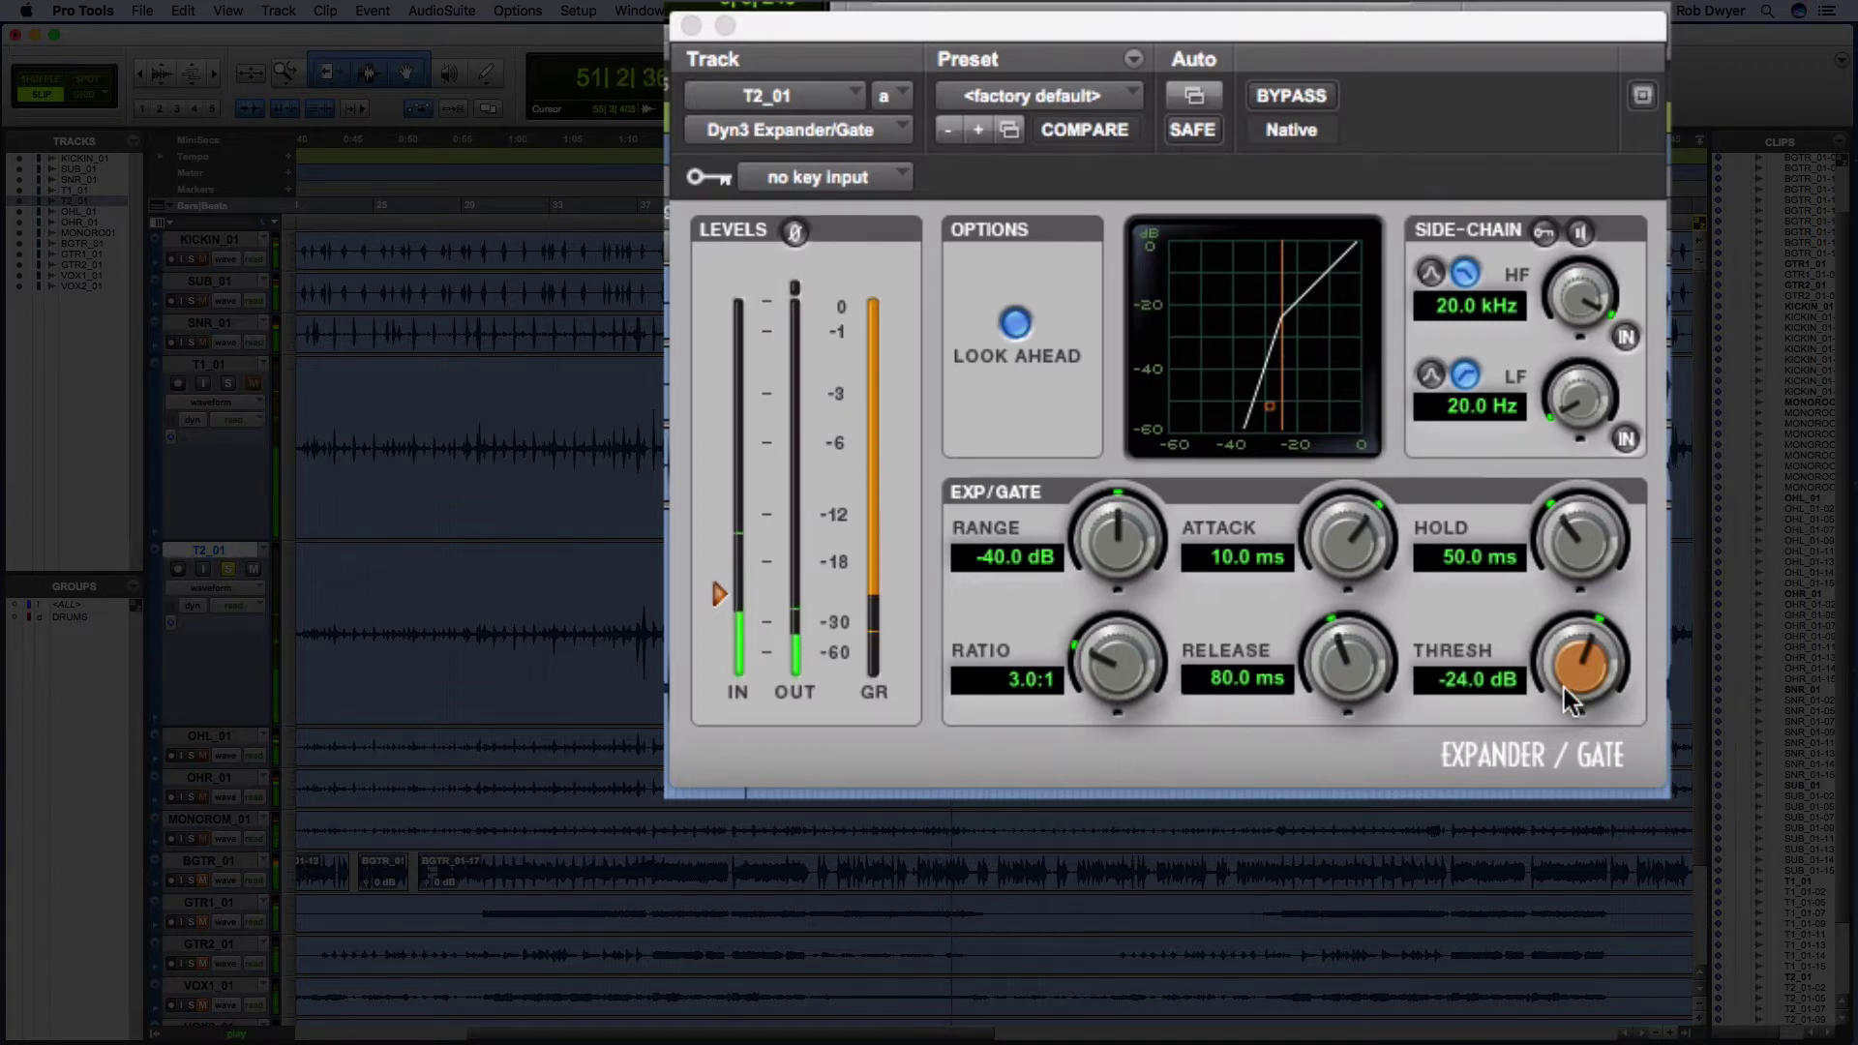
pyautogui.press('space')
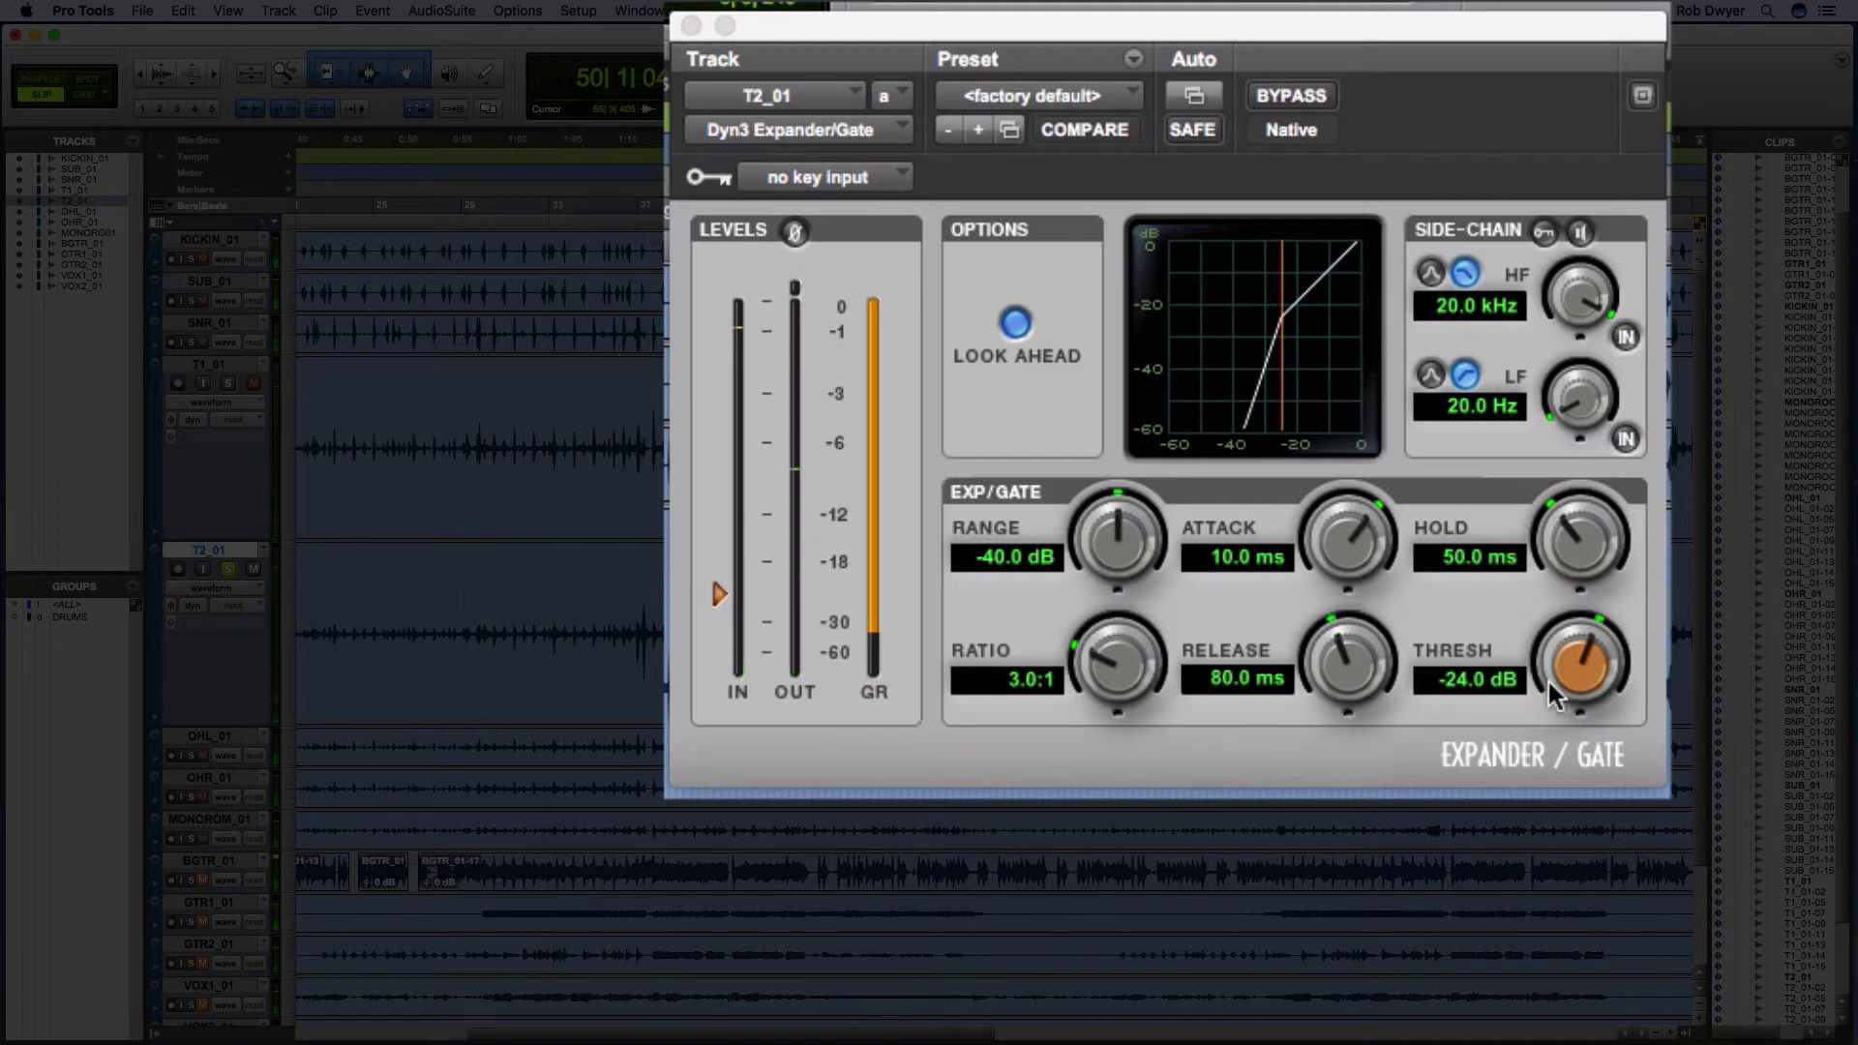
# Set the gate threshold to 0.0 dB and range to -80.0 dB, then resume playback
pyautogui.moveTo(1566, 672); pyautogui.dragTo(1565, 561)
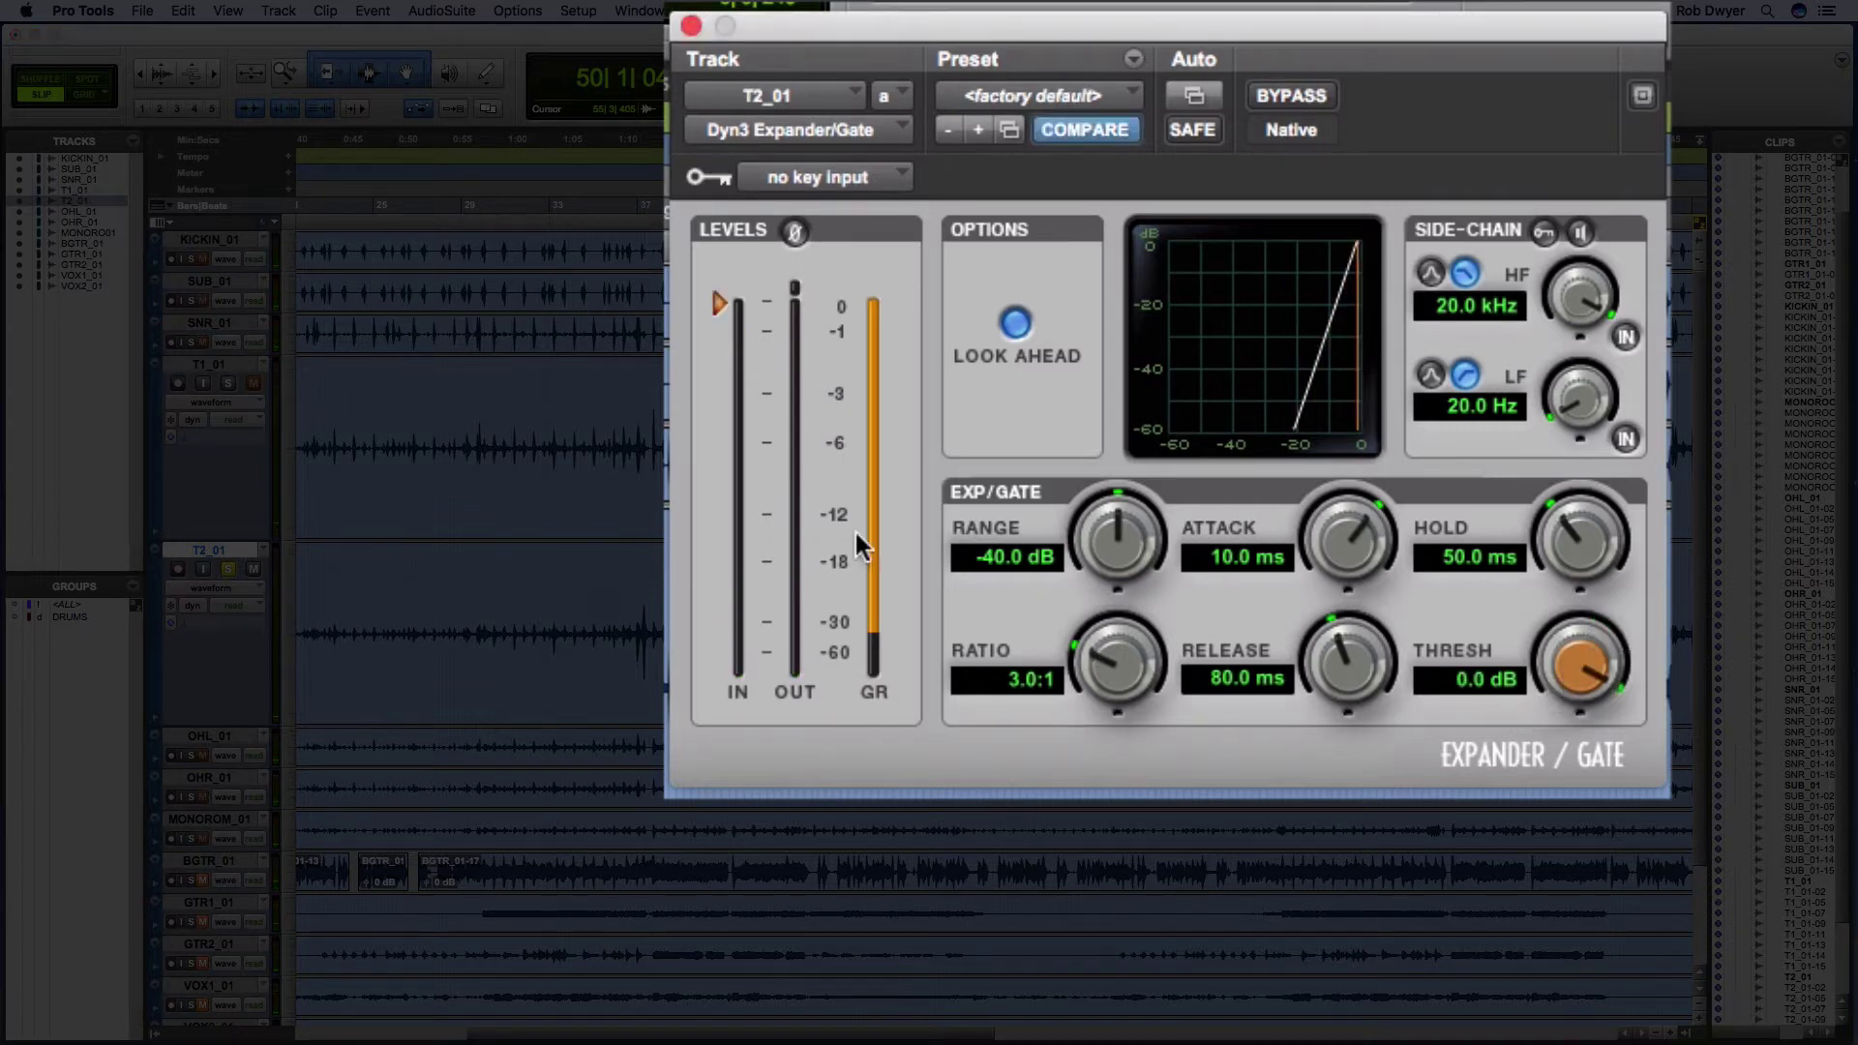
pyautogui.moveTo(1128, 545); pyautogui.dragTo(942, 818)
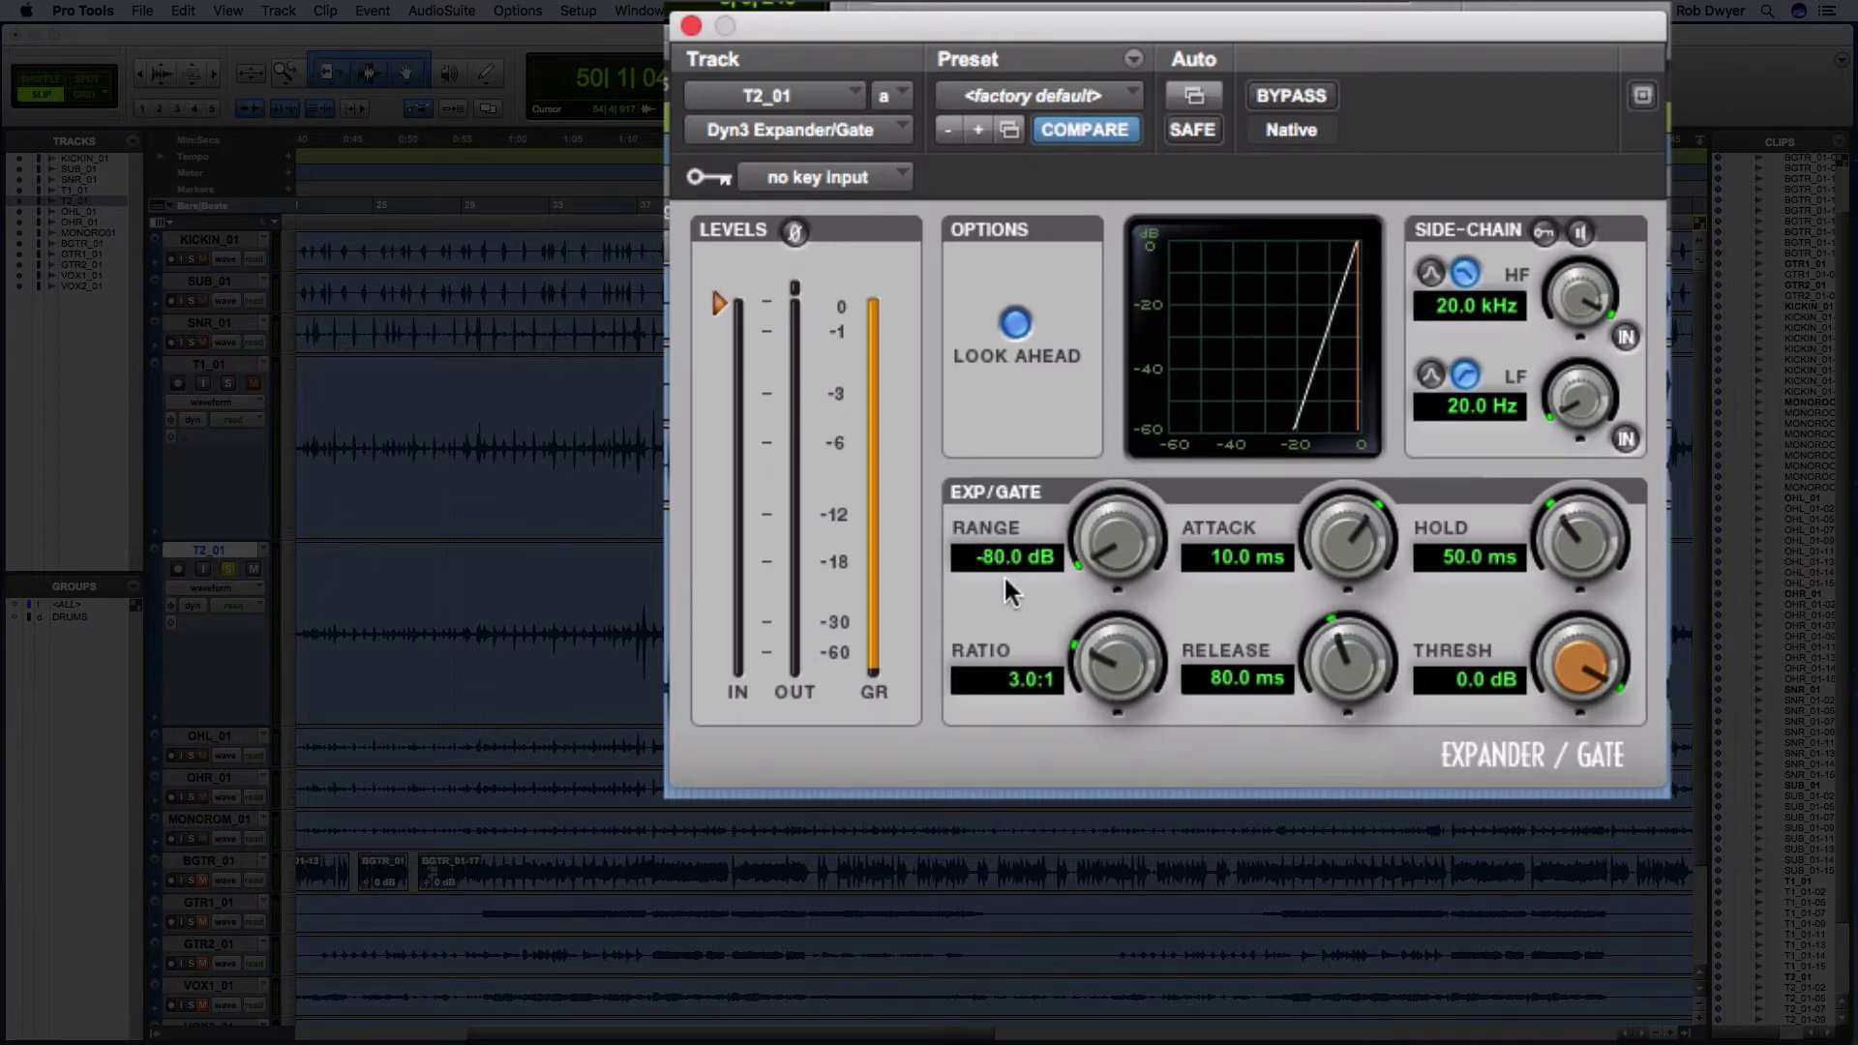
pyautogui.press('space')
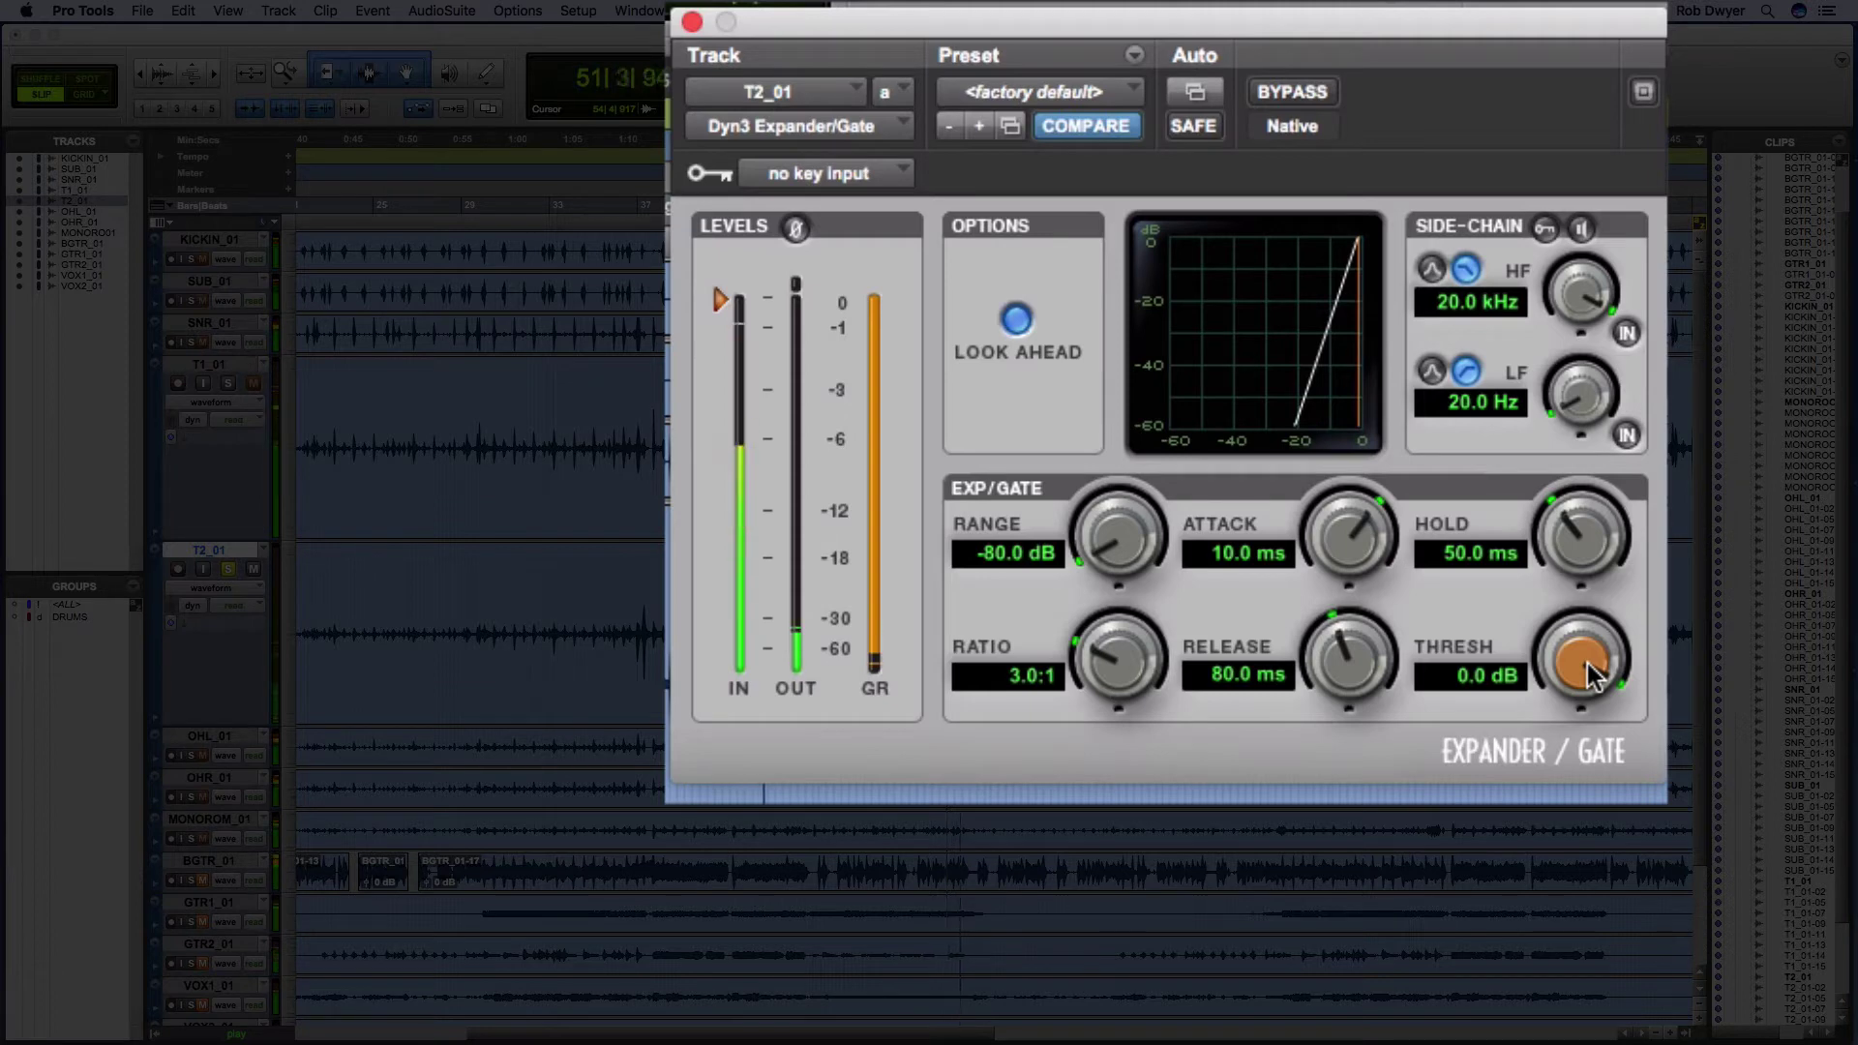
pyautogui.press('space')
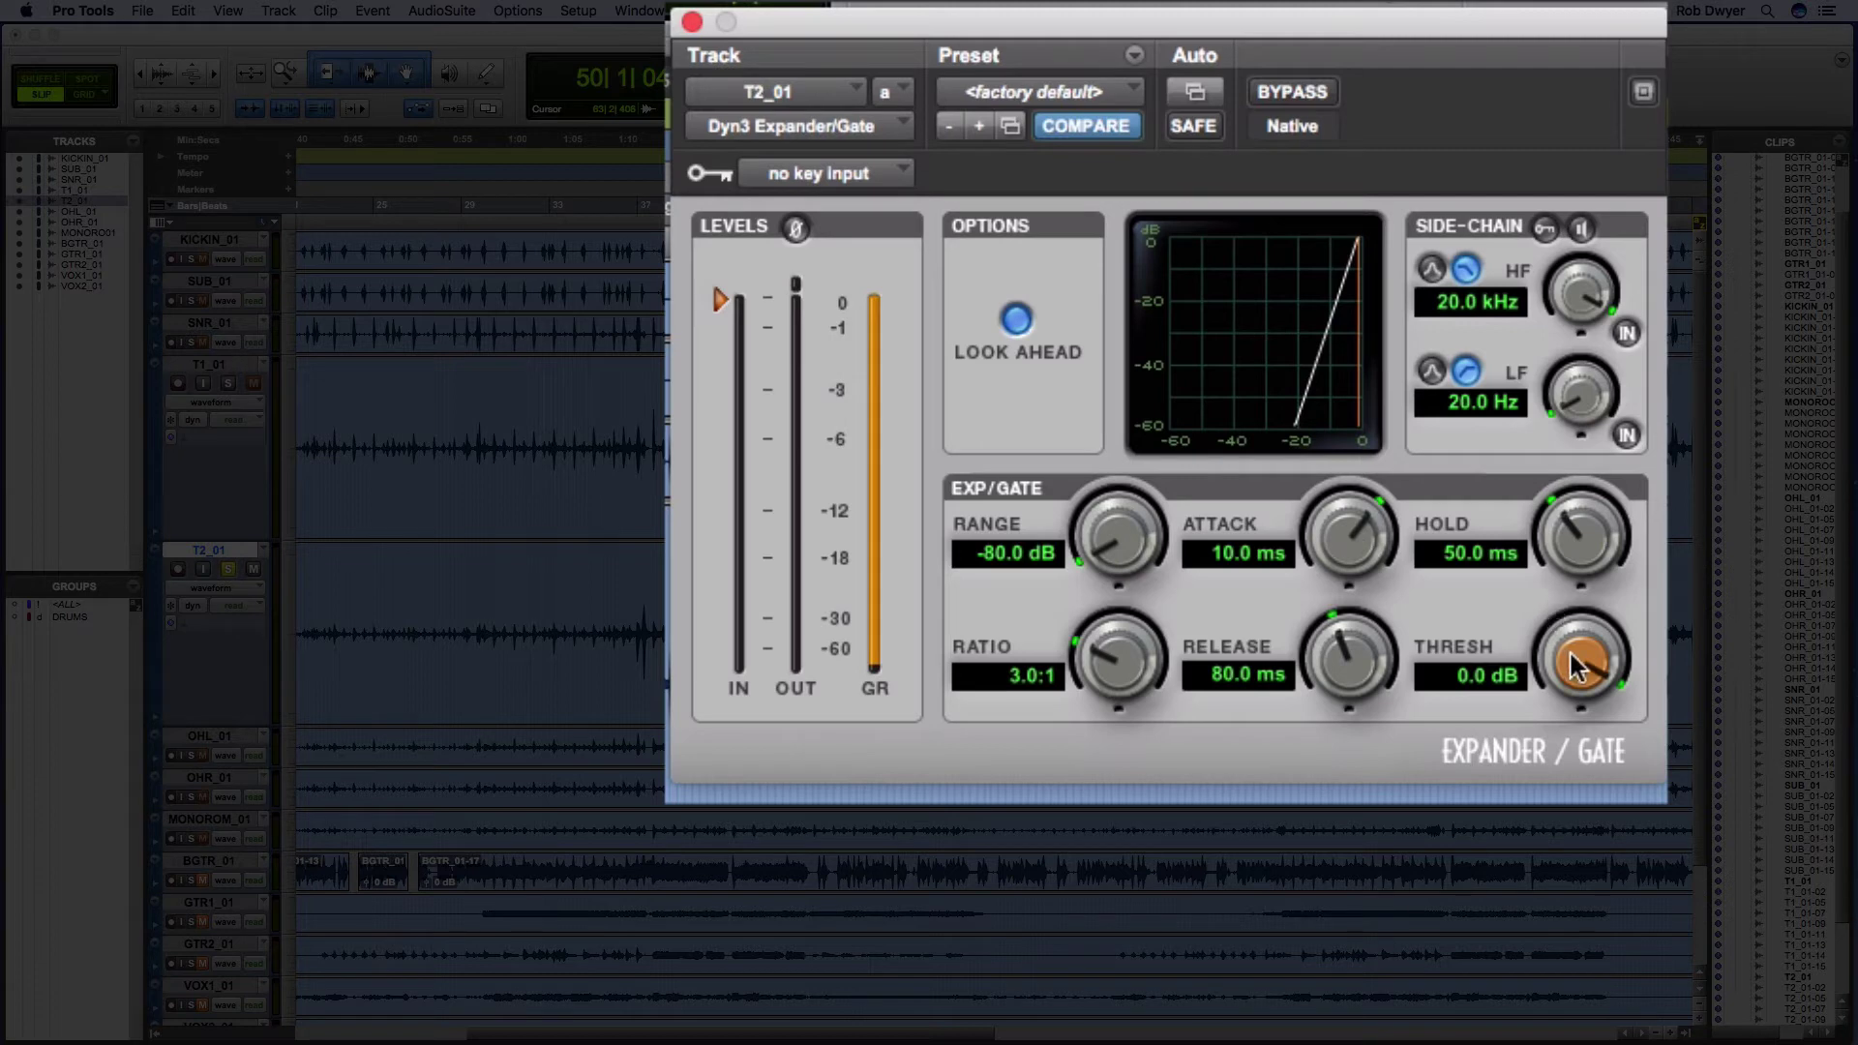
# While playing, bring the gate threshold to -18.8 dB, attack to 18.1 ms, and lengthen the hold
pyautogui.moveTo(1573, 666); pyautogui.dragTo(1529, 758)
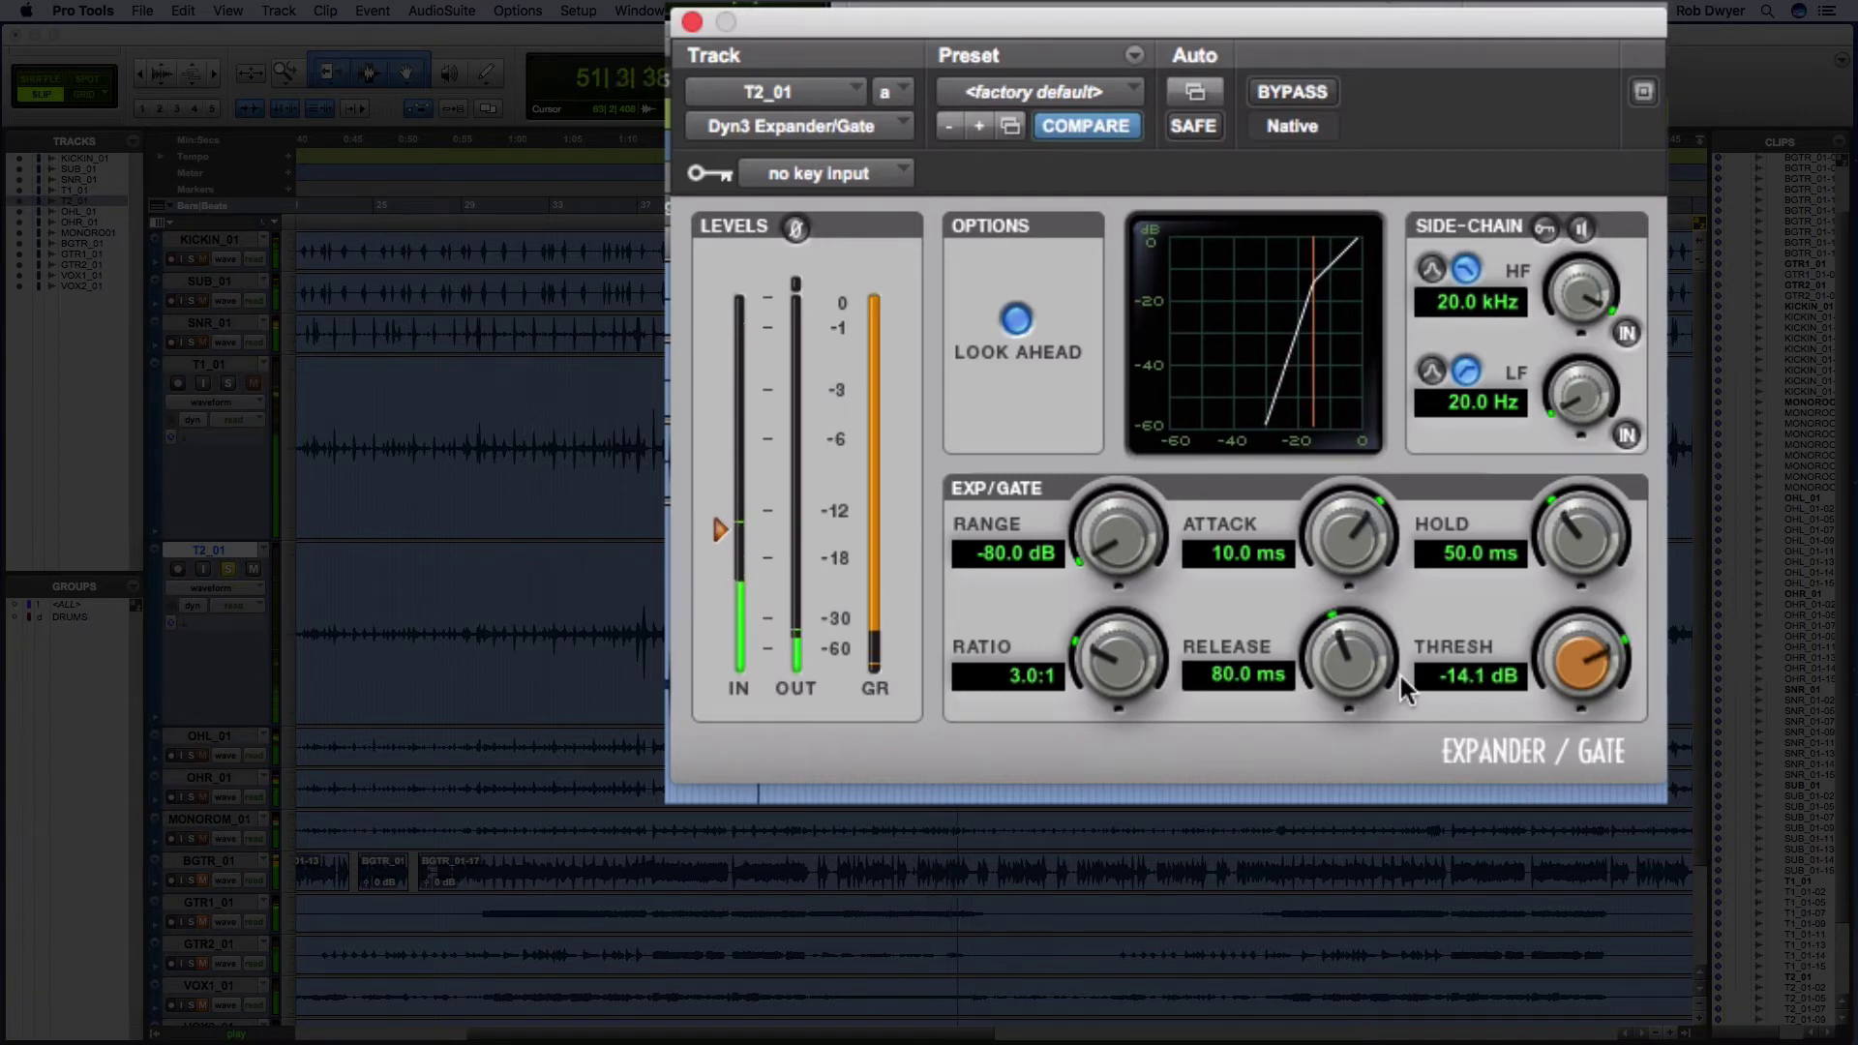
pyautogui.moveTo(1346, 552)
pyautogui.mouseDown()
pyautogui.moveTo(1338, 464)
pyautogui.moveTo(1316, 542)
pyautogui.moveTo(1326, 527)
pyautogui.mouseUp()
pyautogui.moveTo(1572, 635); pyautogui.dragTo(1551, 682)
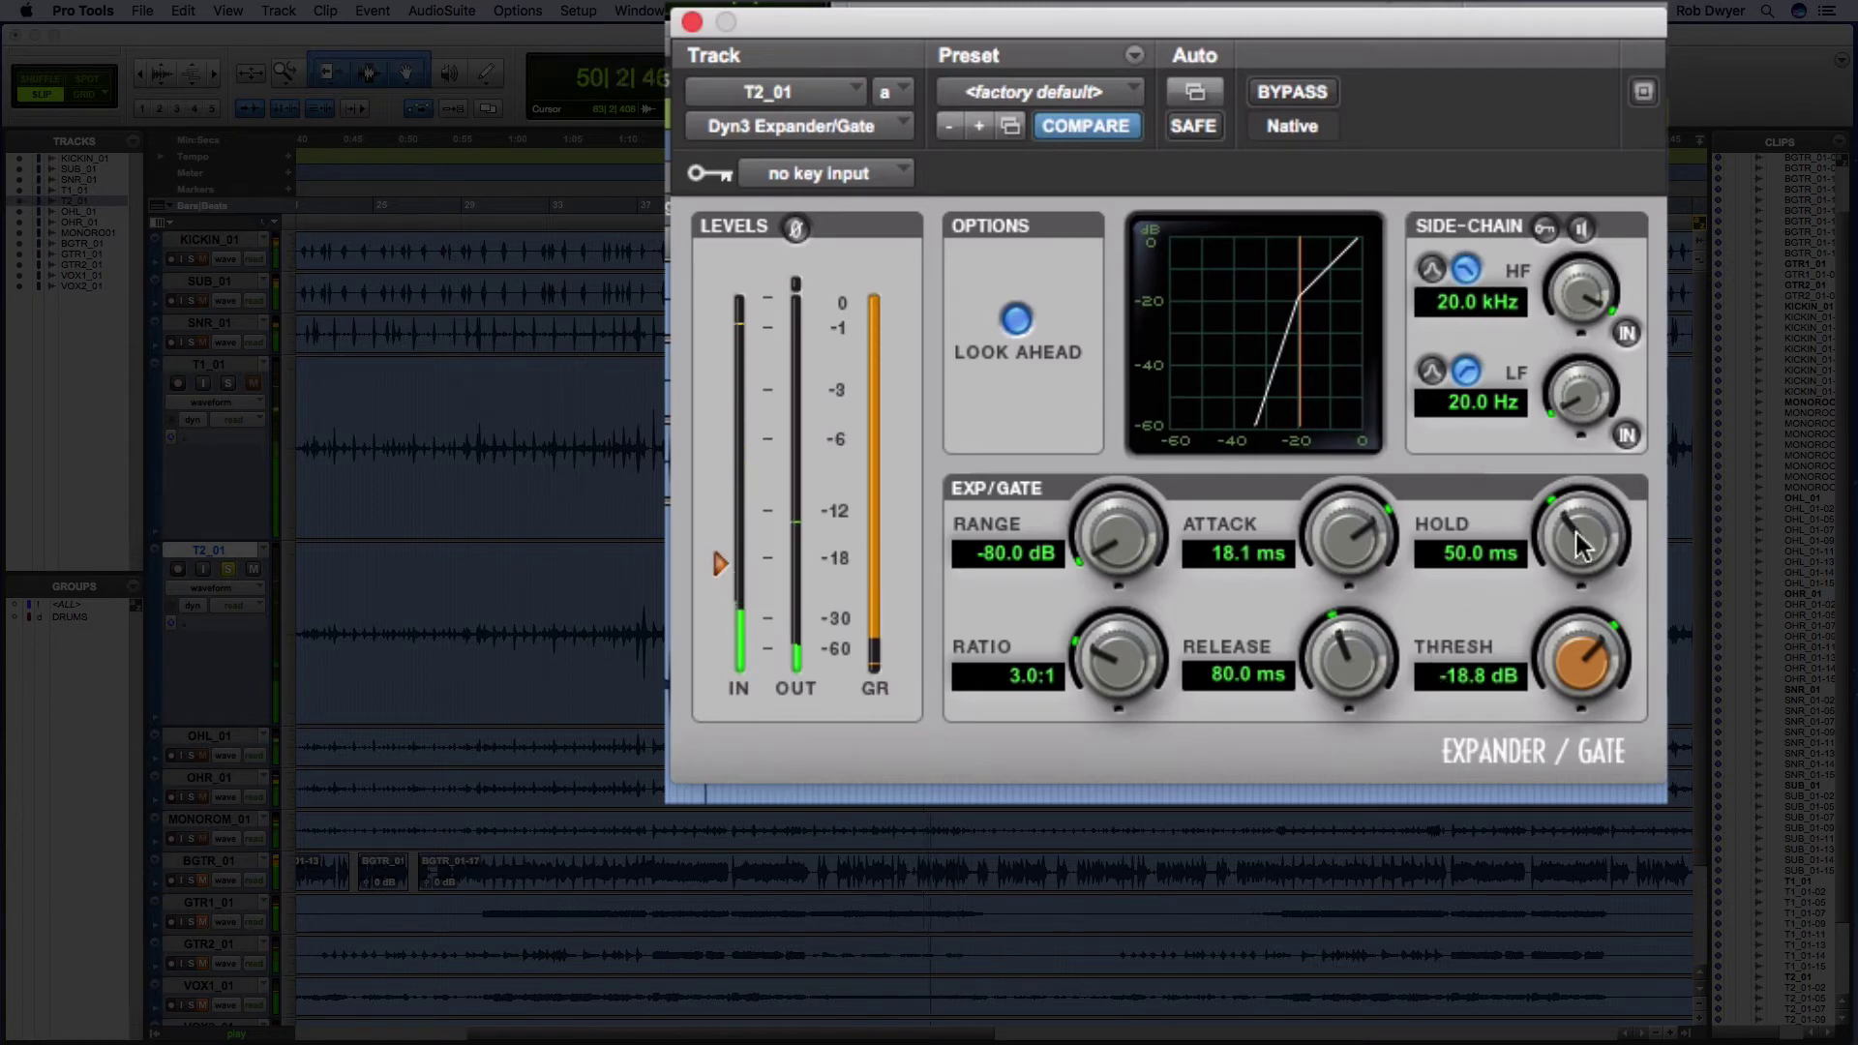
pyautogui.moveTo(1576, 532); pyautogui.dragTo(1557, 428)
# Refine the gate to hold 634.1 ms, threshold -21.1 dB and release 94.6 ms
pyautogui.moveTo(1568, 533); pyautogui.dragTo(1566, 479)
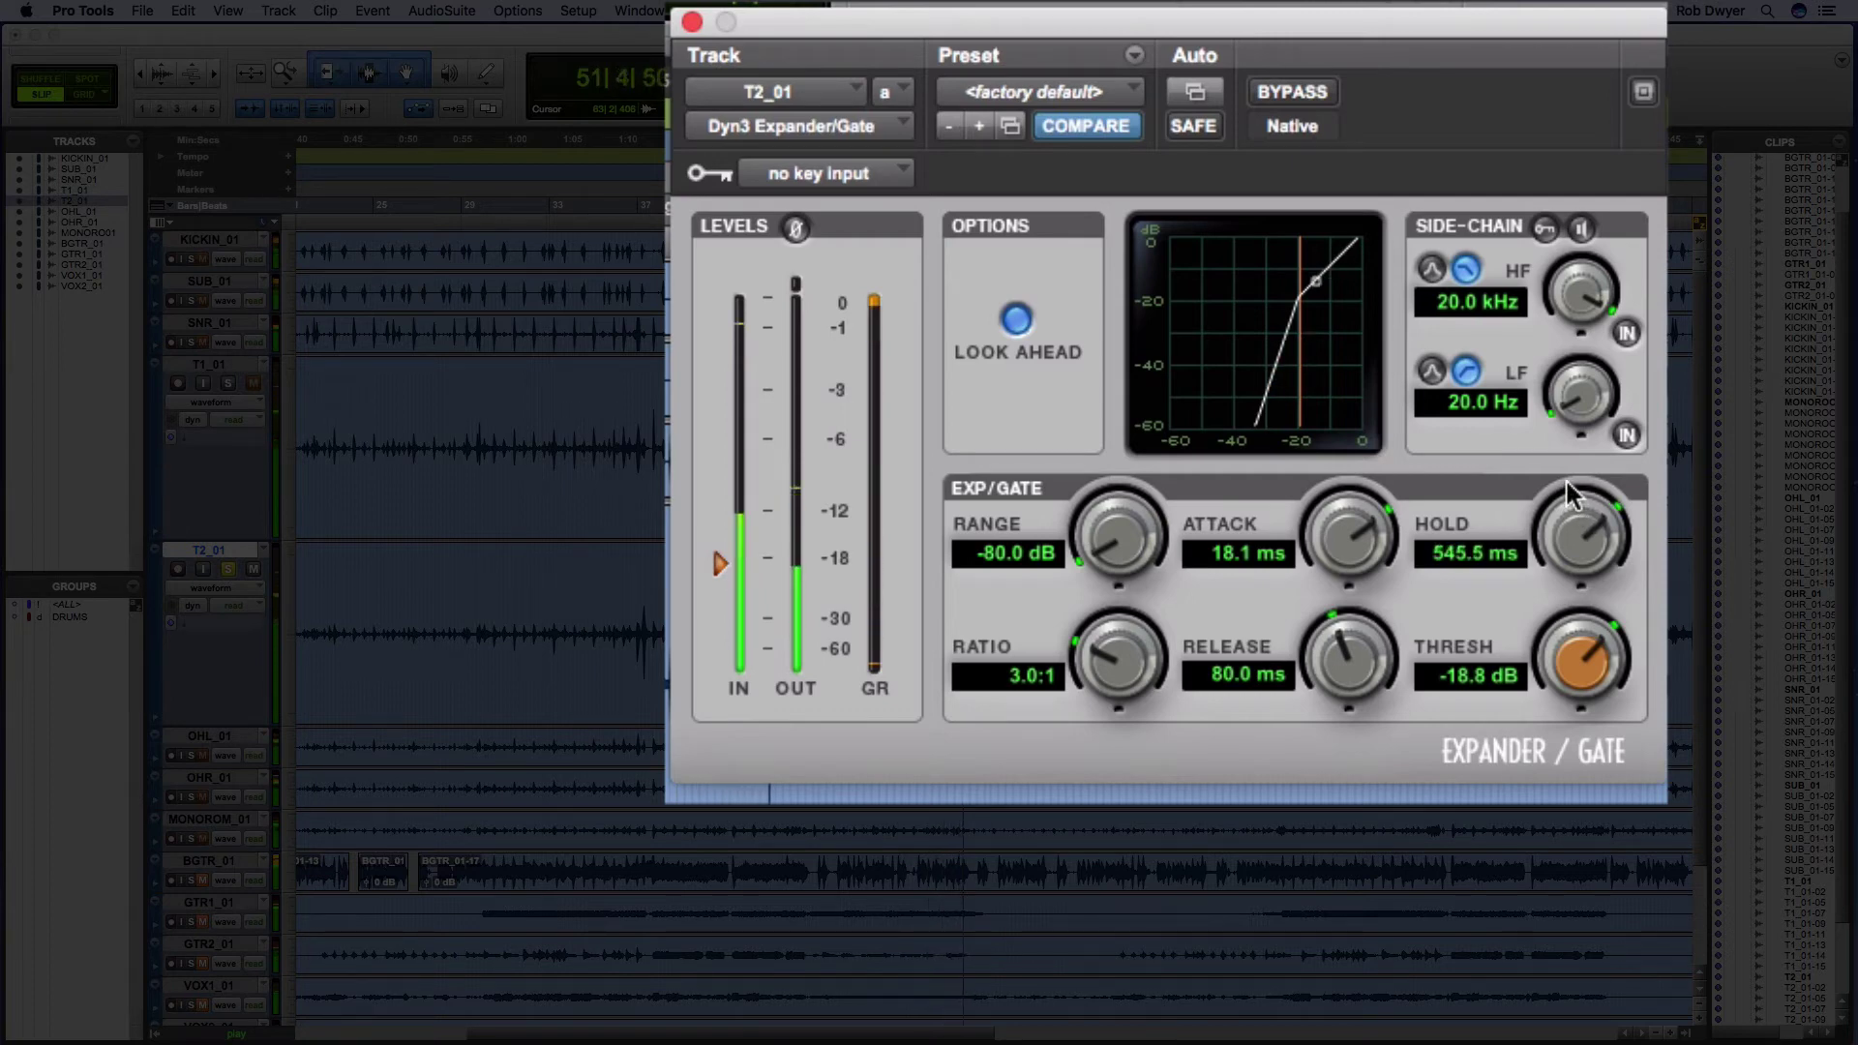
pyautogui.moveTo(1566, 519); pyautogui.dragTo(1560, 506)
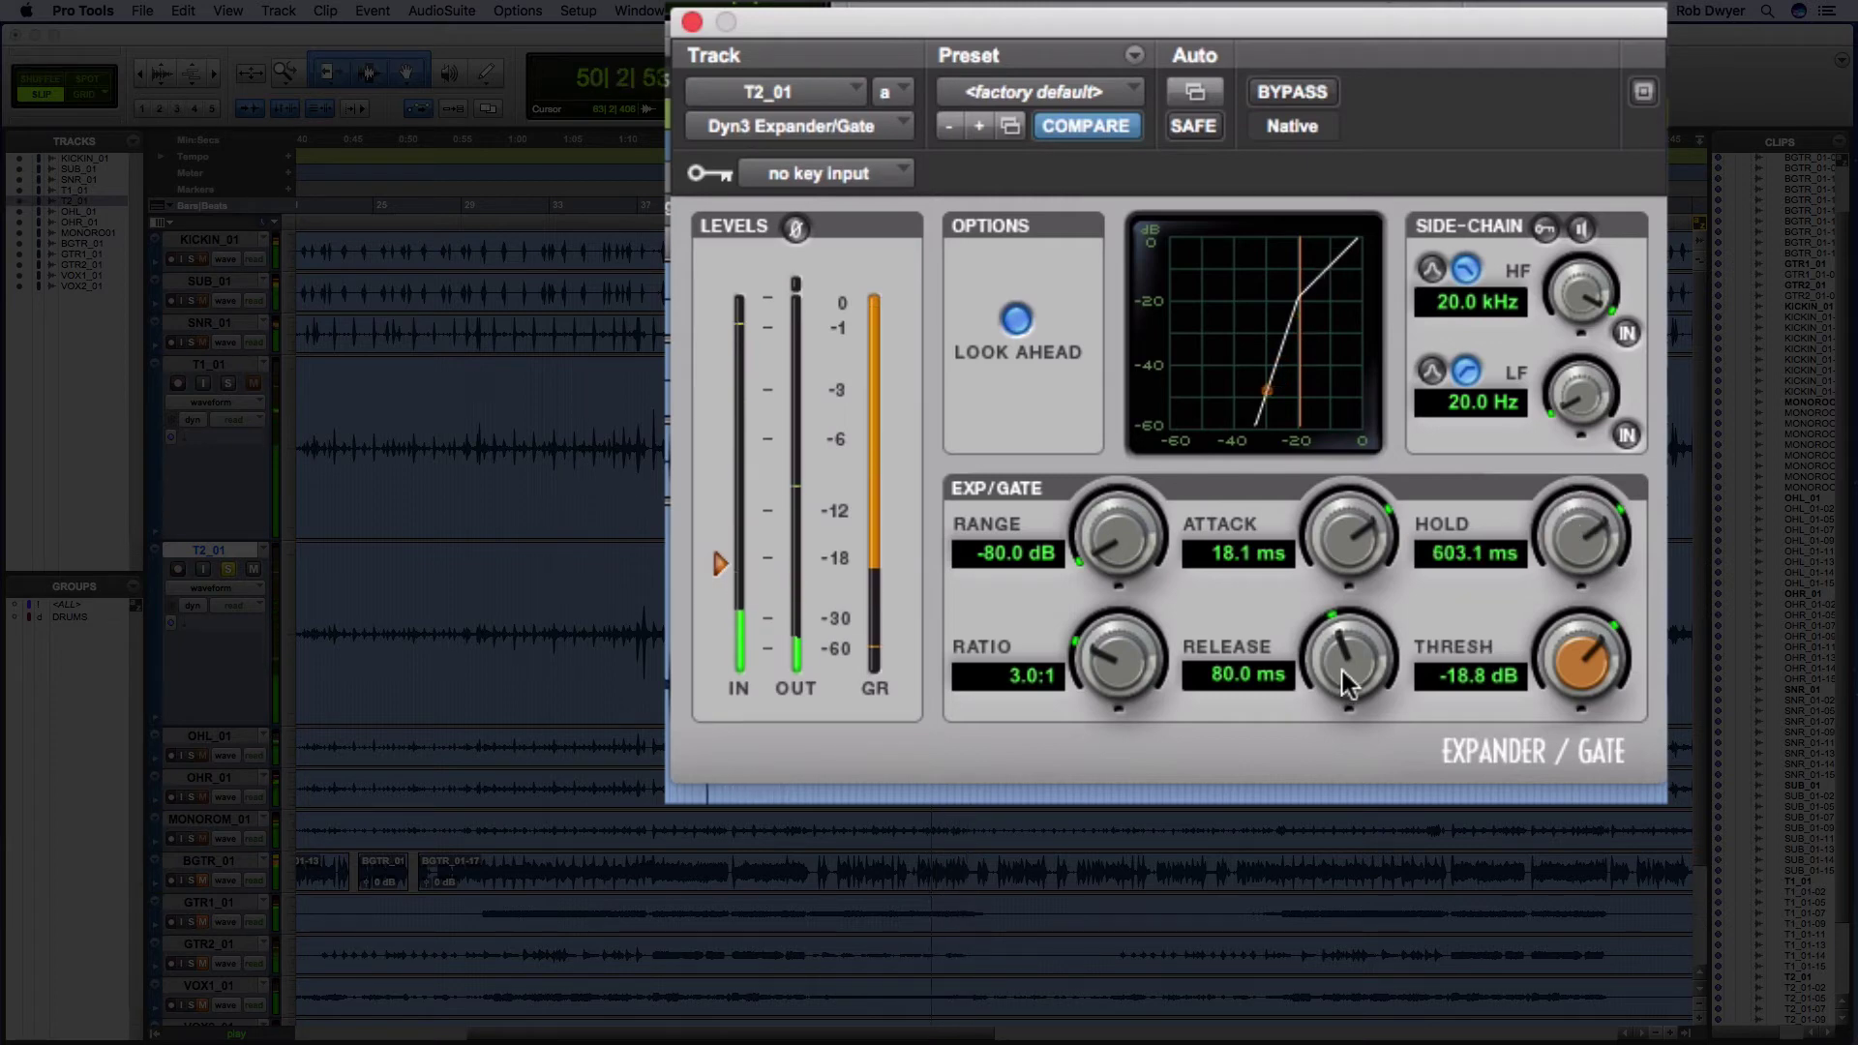
pyautogui.moveTo(1344, 670); pyautogui.dragTo(1337, 612)
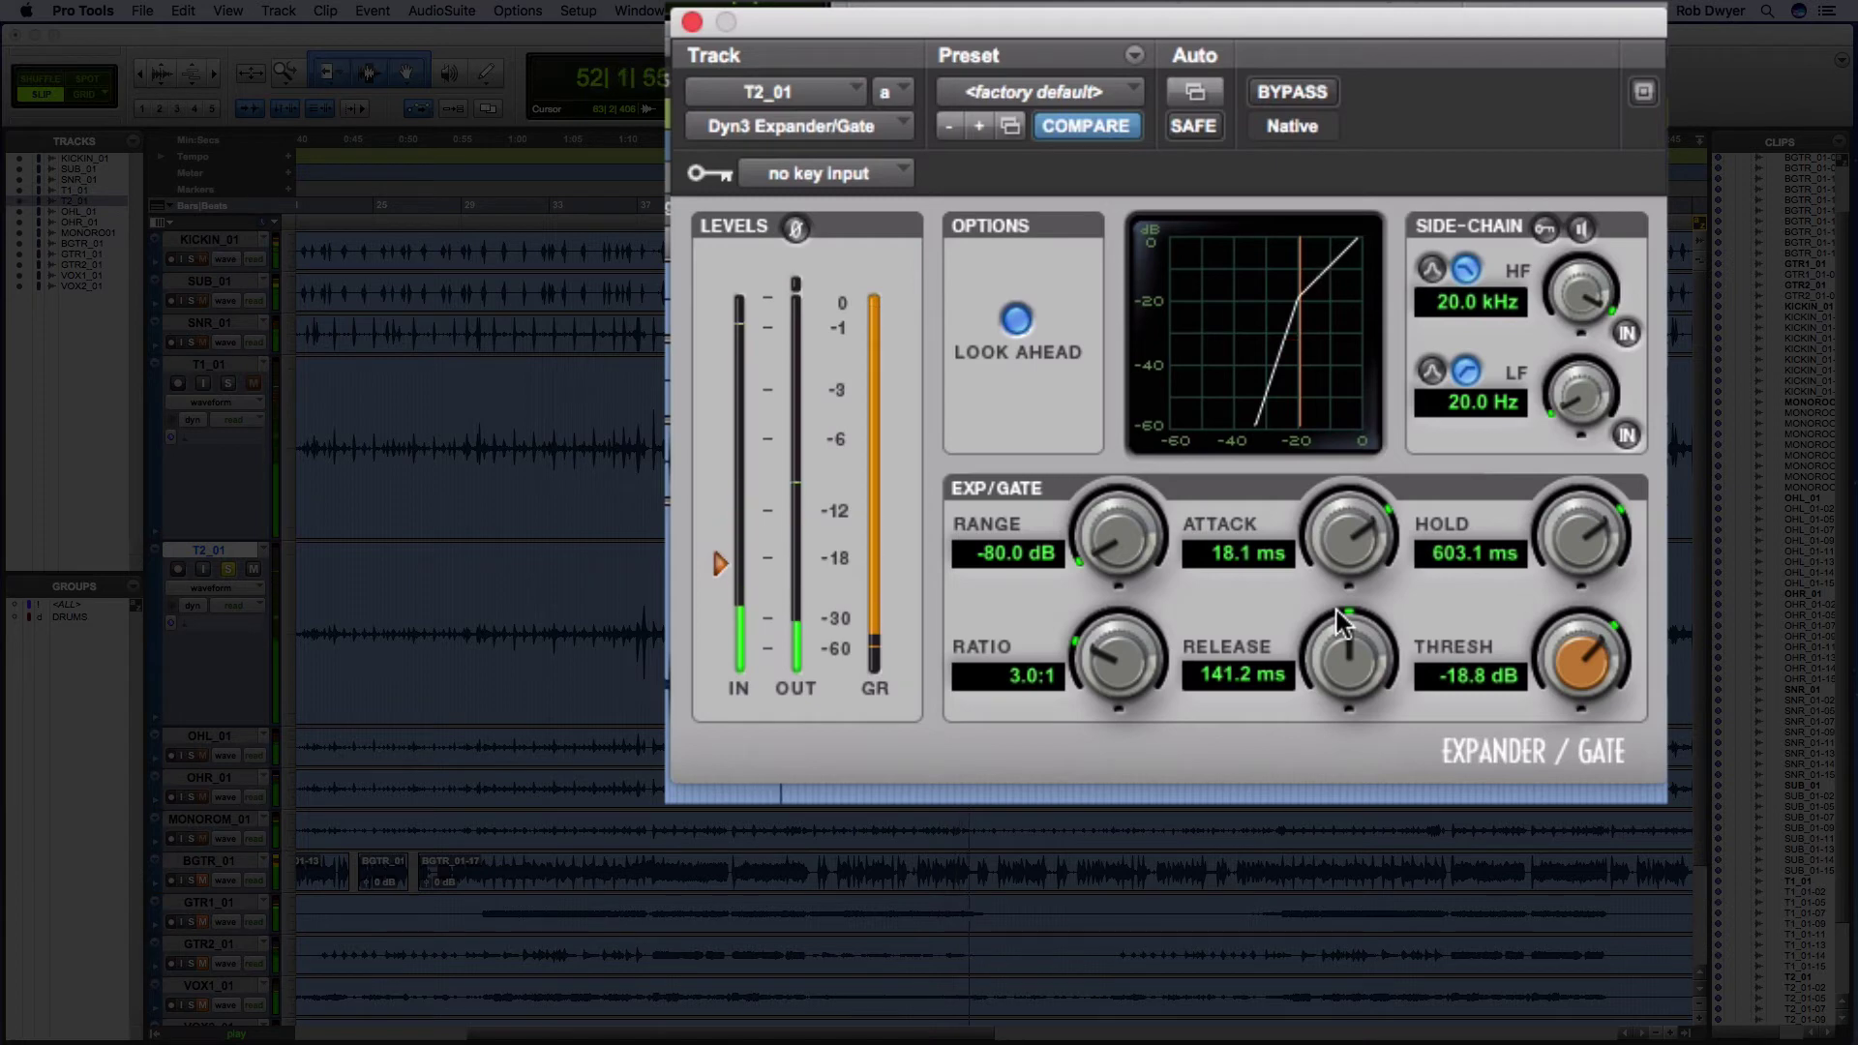
pyautogui.moveTo(1565, 520)
pyautogui.mouseDown()
pyautogui.moveTo(1576, 490)
pyautogui.moveTo(1566, 509)
pyautogui.mouseUp()
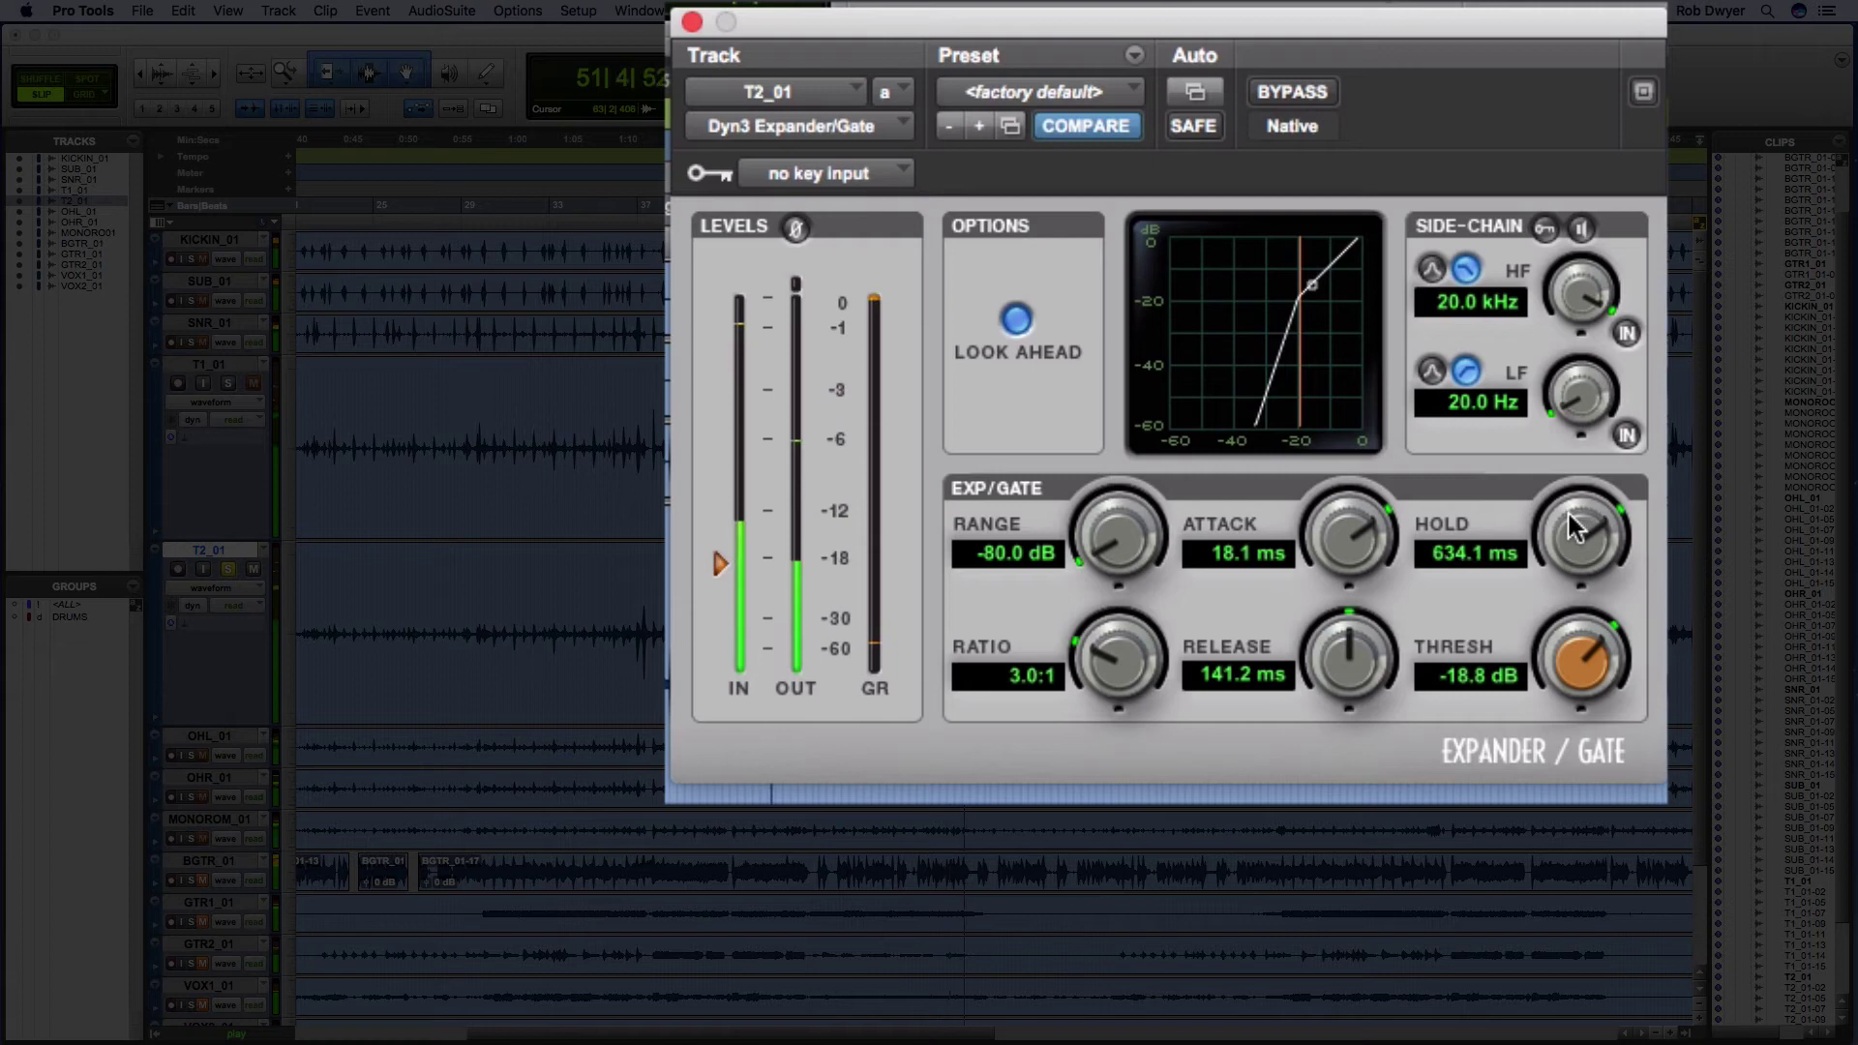
pyautogui.moveTo(1564, 710)
pyautogui.mouseDown()
pyautogui.moveTo(1569, 685)
pyautogui.moveTo(1554, 700)
pyautogui.mouseUp()
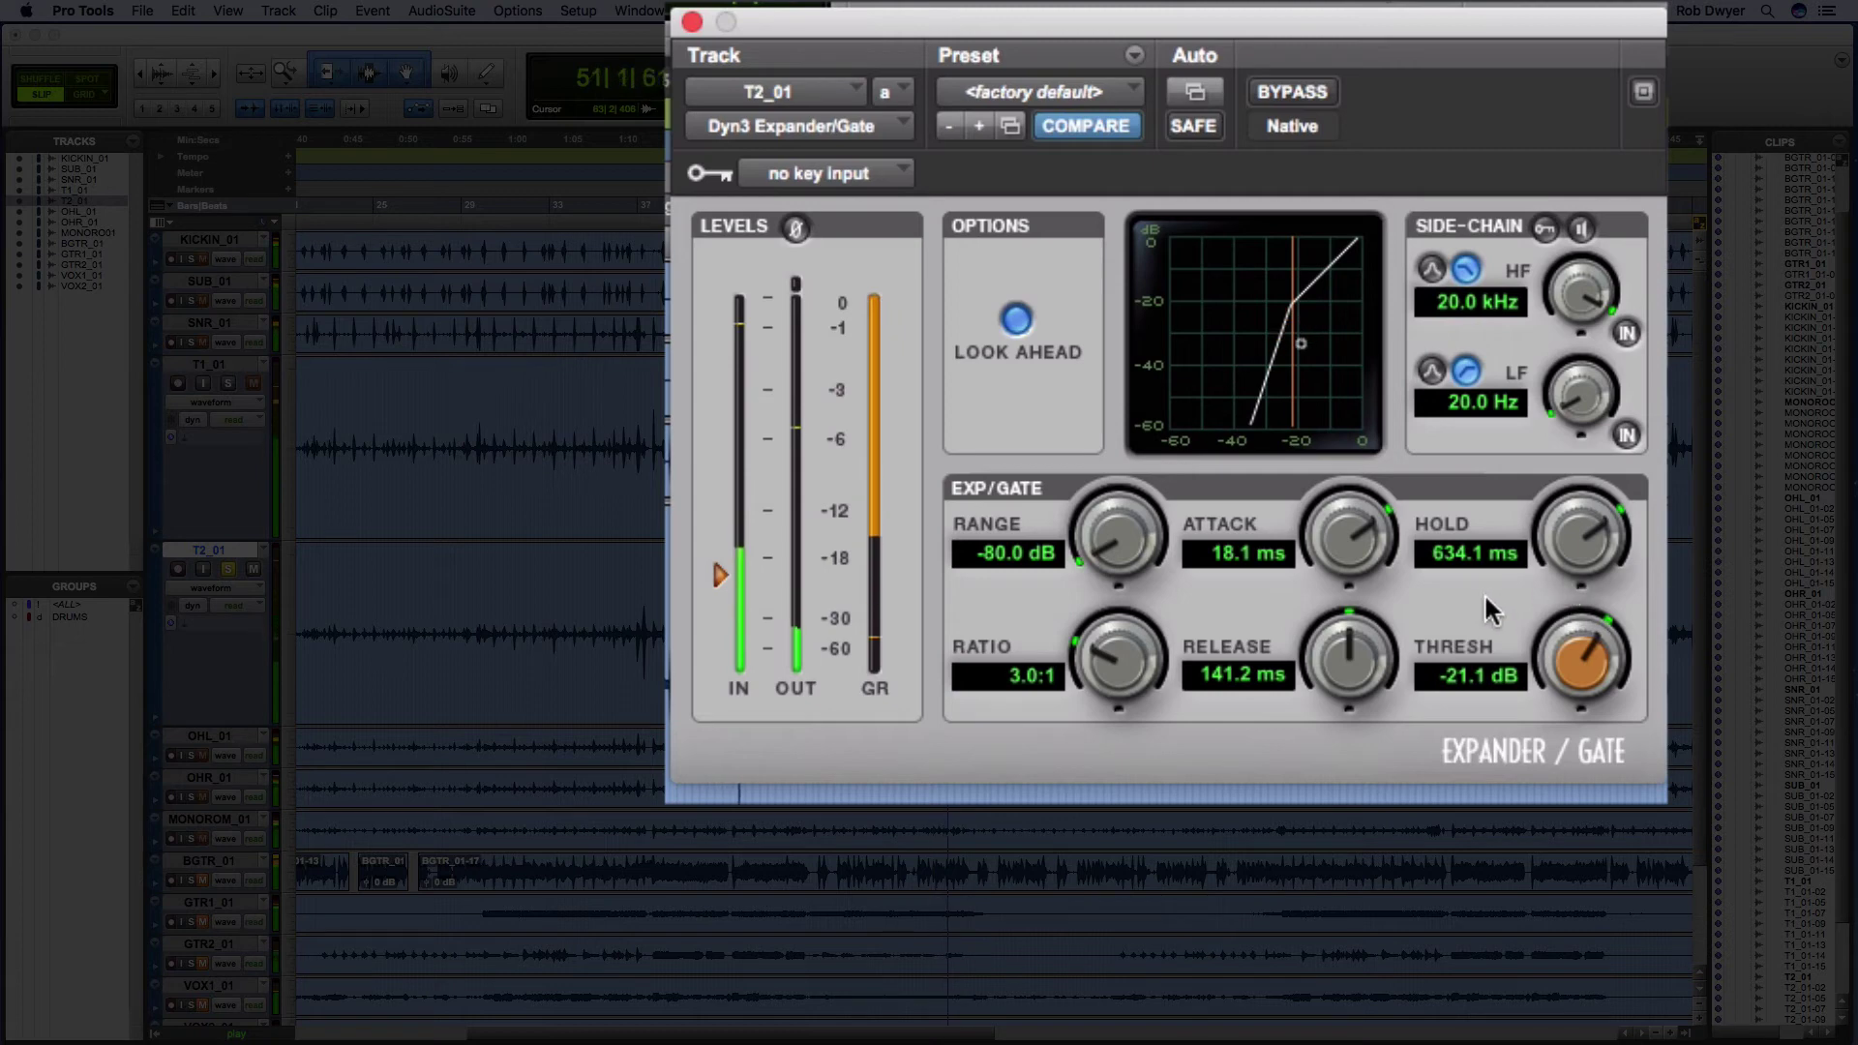
pyautogui.moveTo(1326, 676); pyautogui.dragTo(1314, 736)
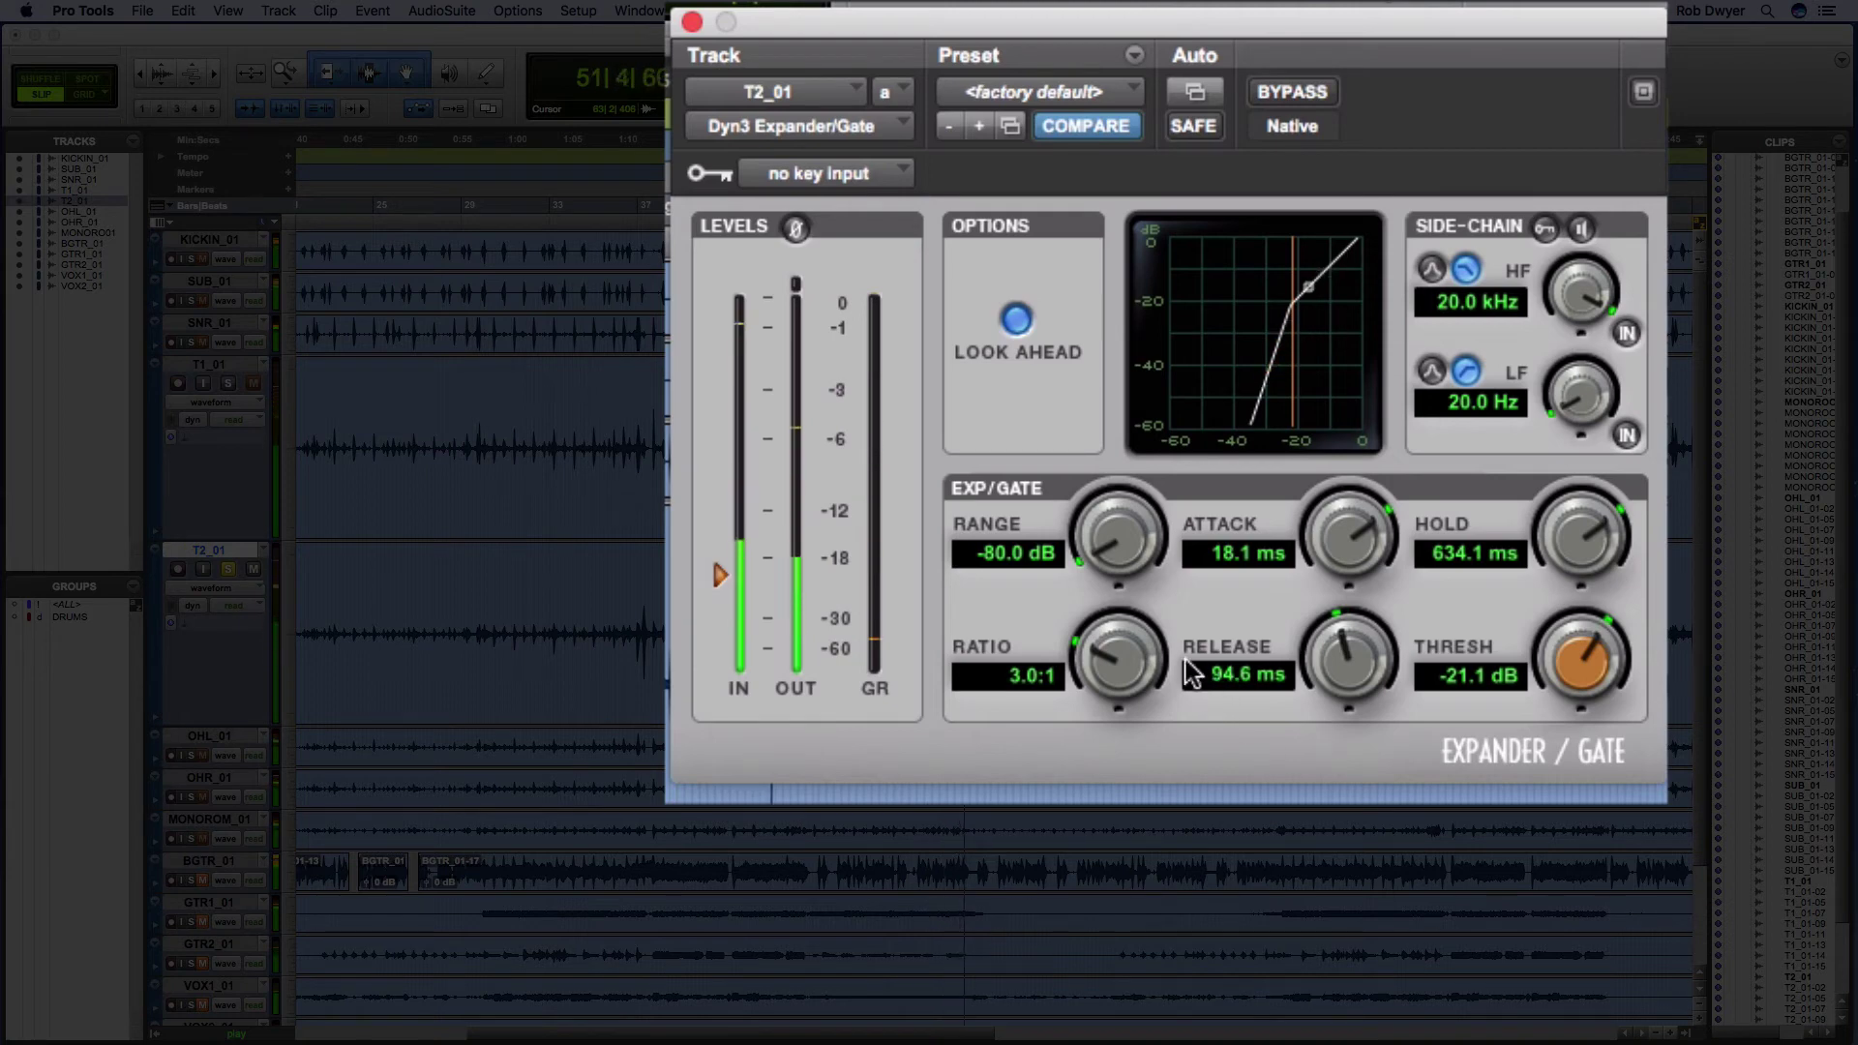
# Compare the gate using Bypass, then set range to -40.2 dB and hold to 613.2 ms
pyautogui.click(1318, 91)
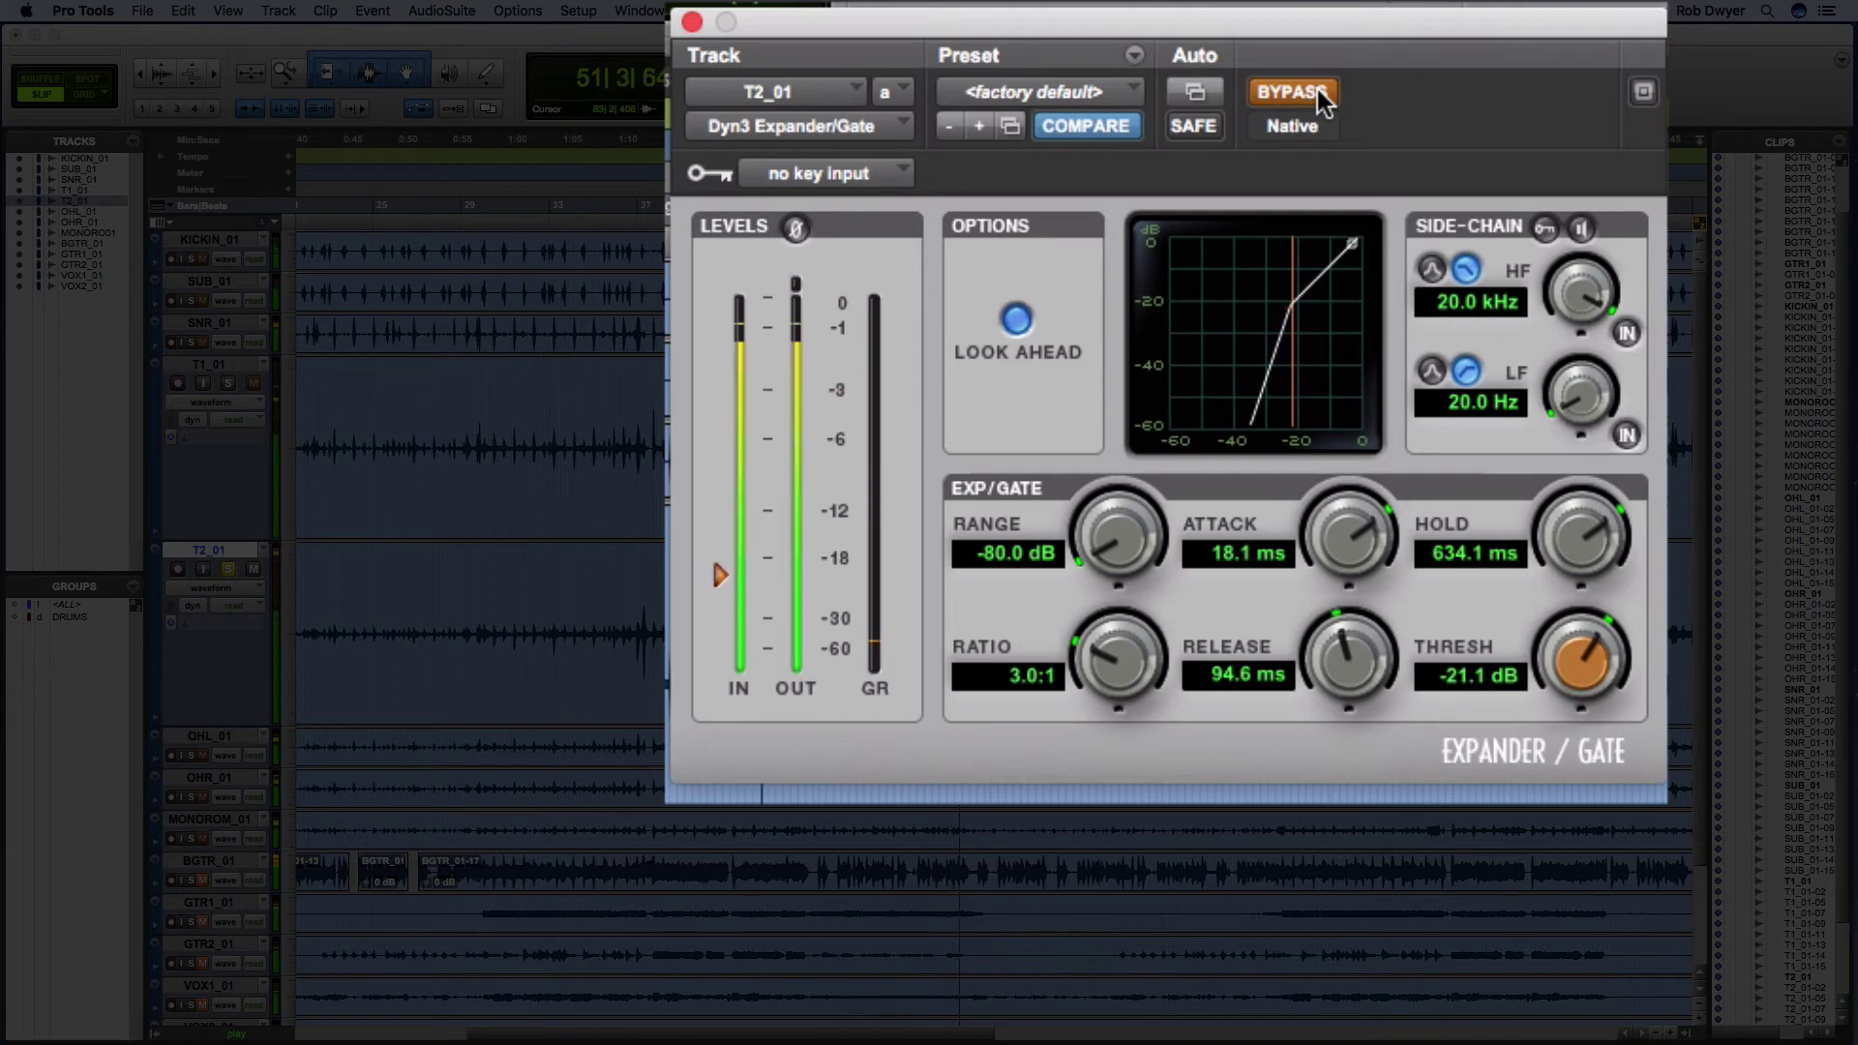
pyautogui.click(1316, 91)
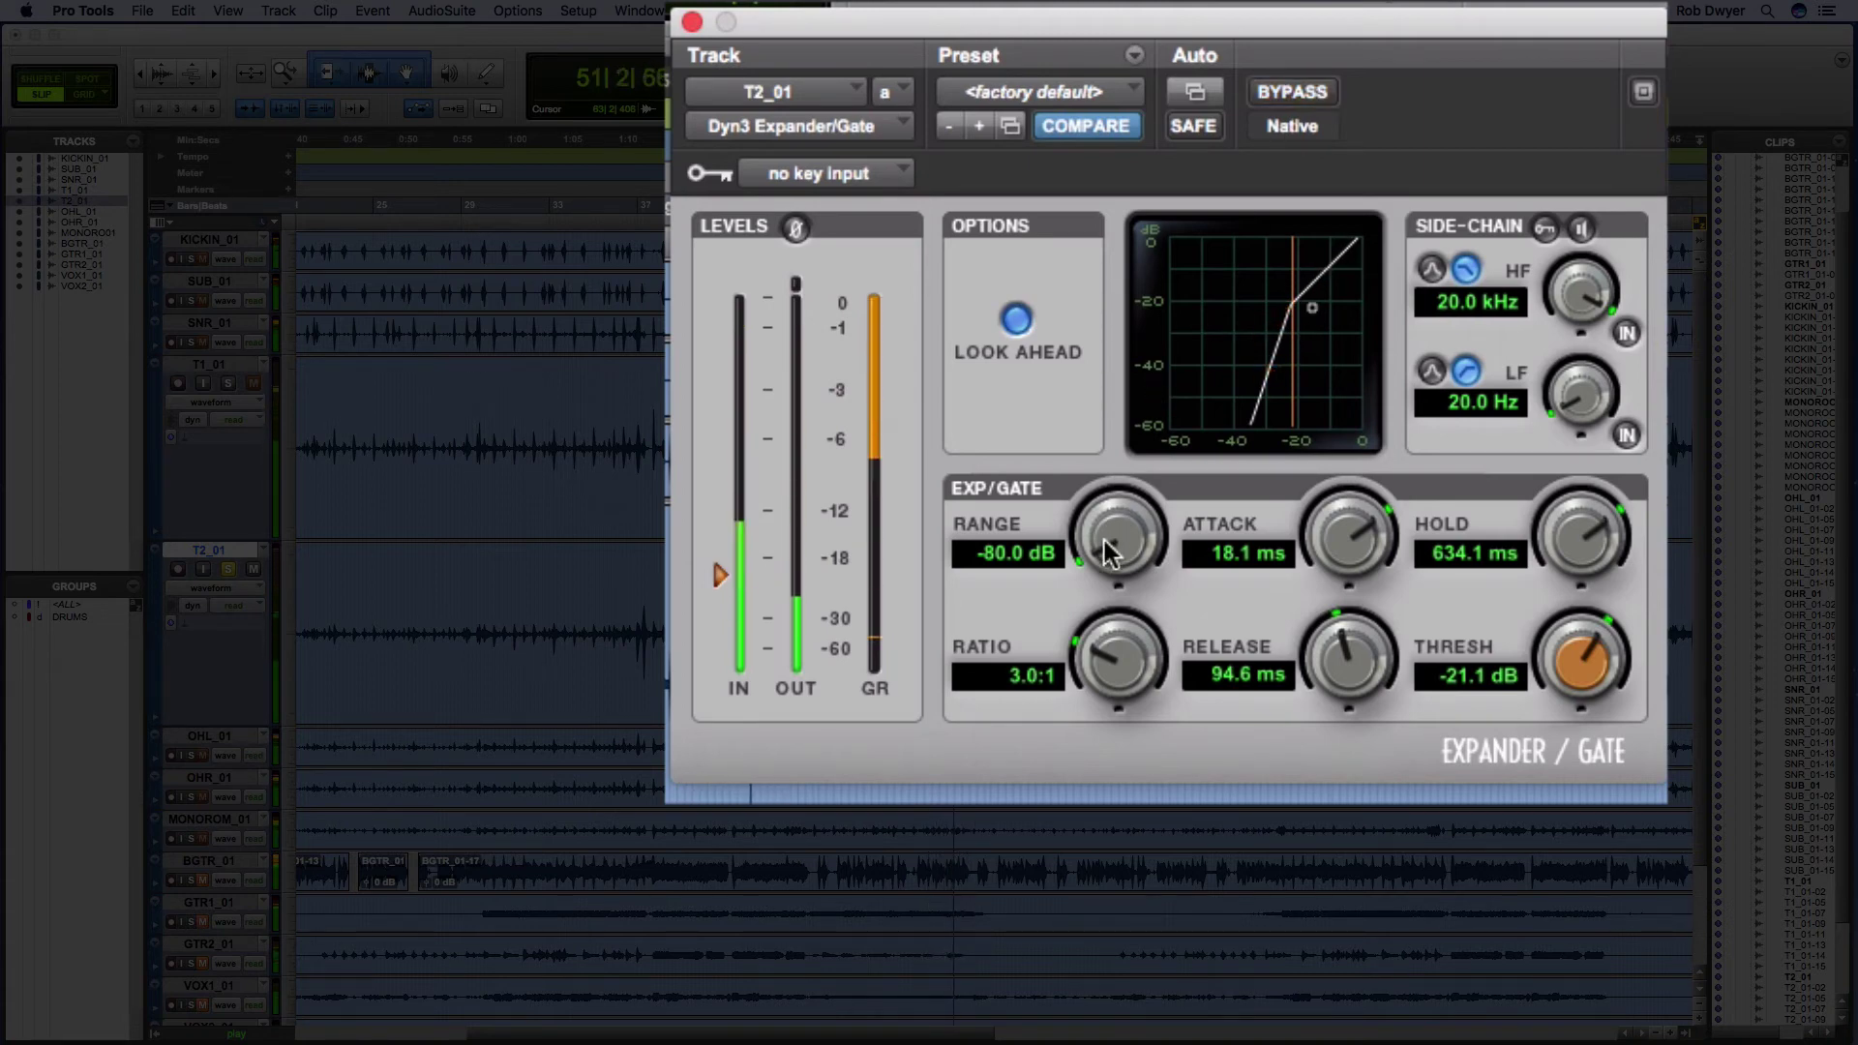
pyautogui.moveTo(1104, 540); pyautogui.dragTo(1100, 531)
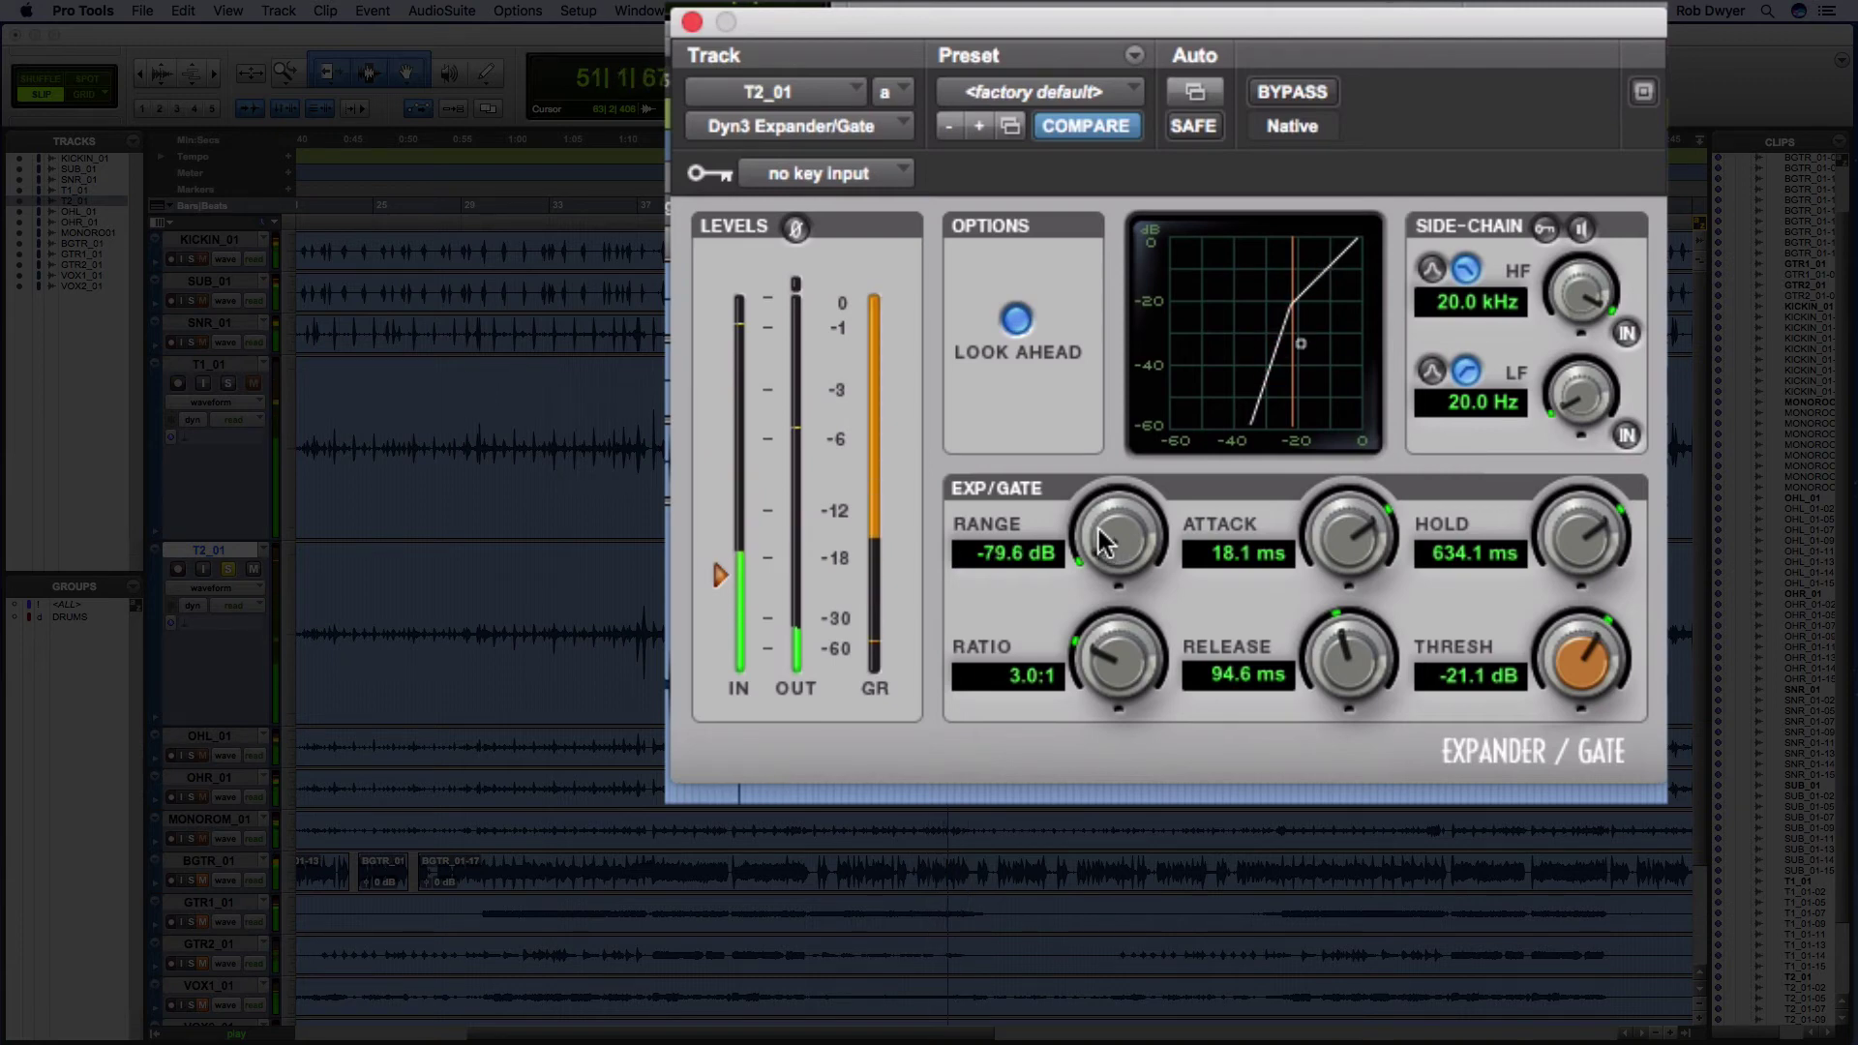
pyautogui.moveTo(1100, 530); pyautogui.dragTo(1061, 387)
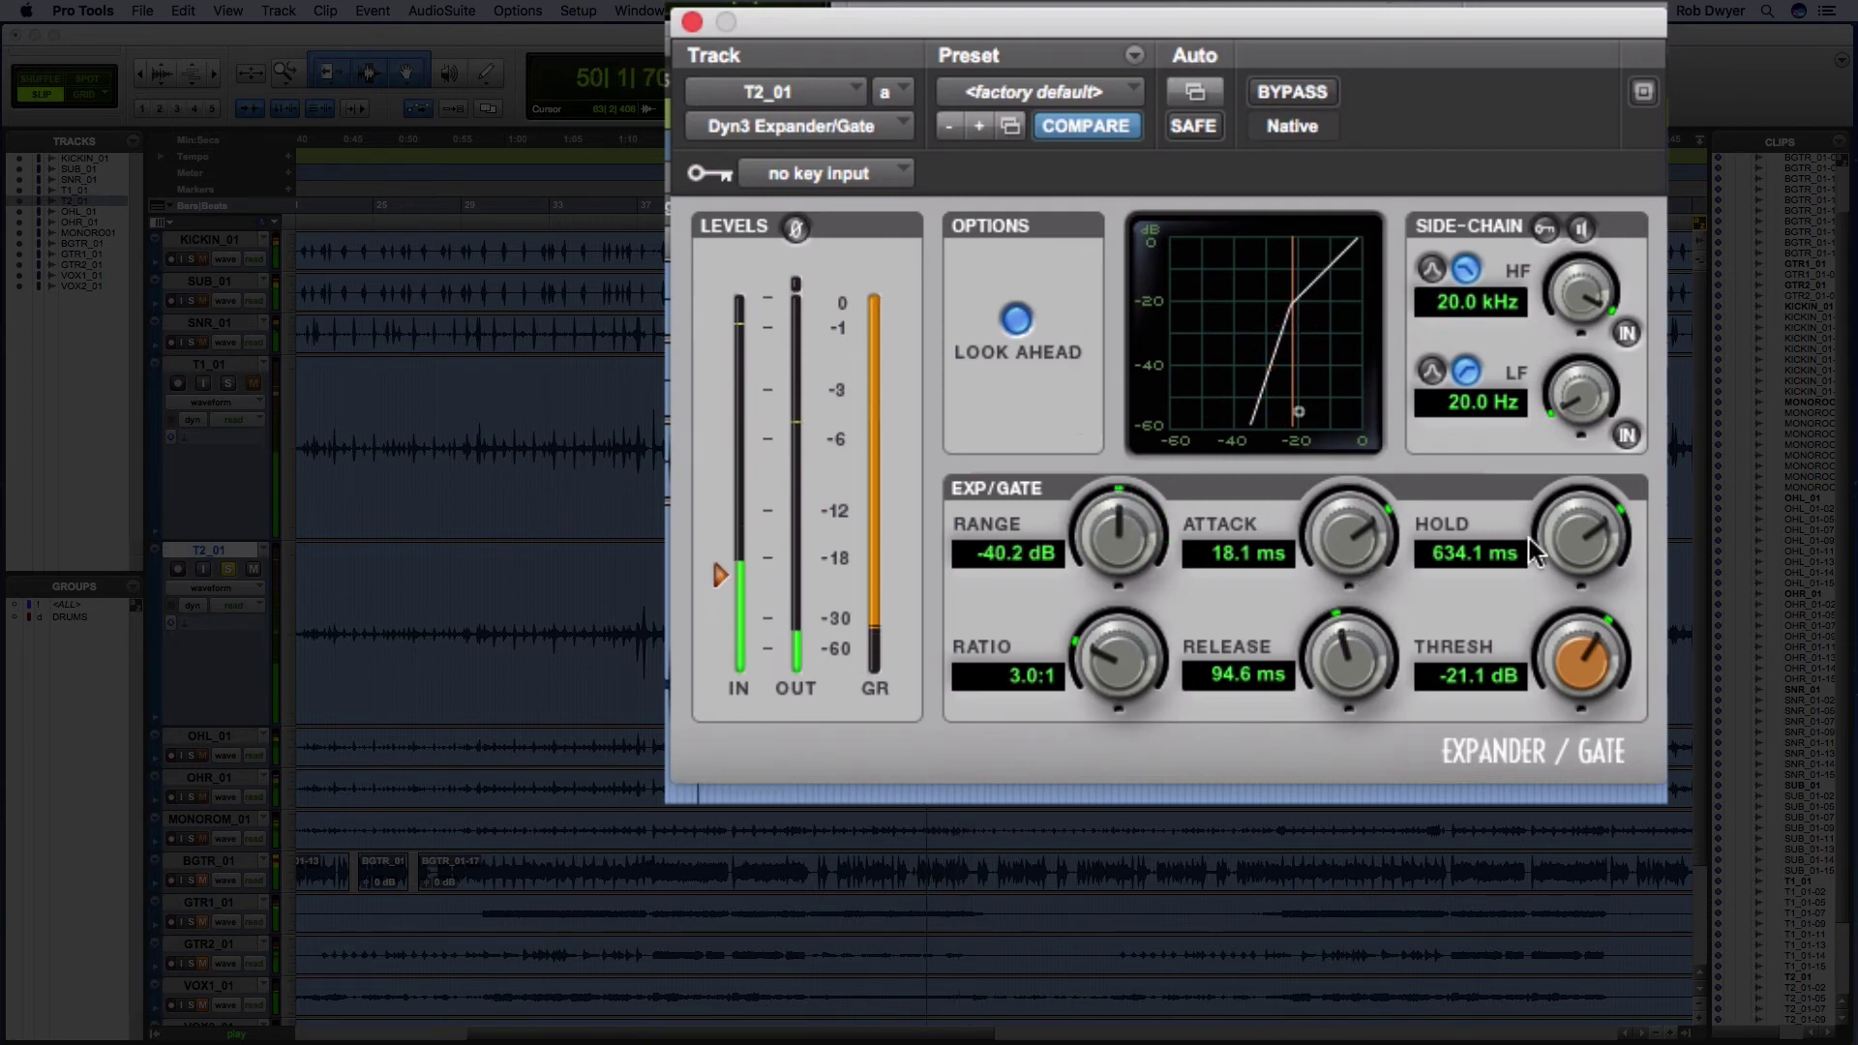
pyautogui.moveTo(1581, 538); pyautogui.dragTo(1578, 561)
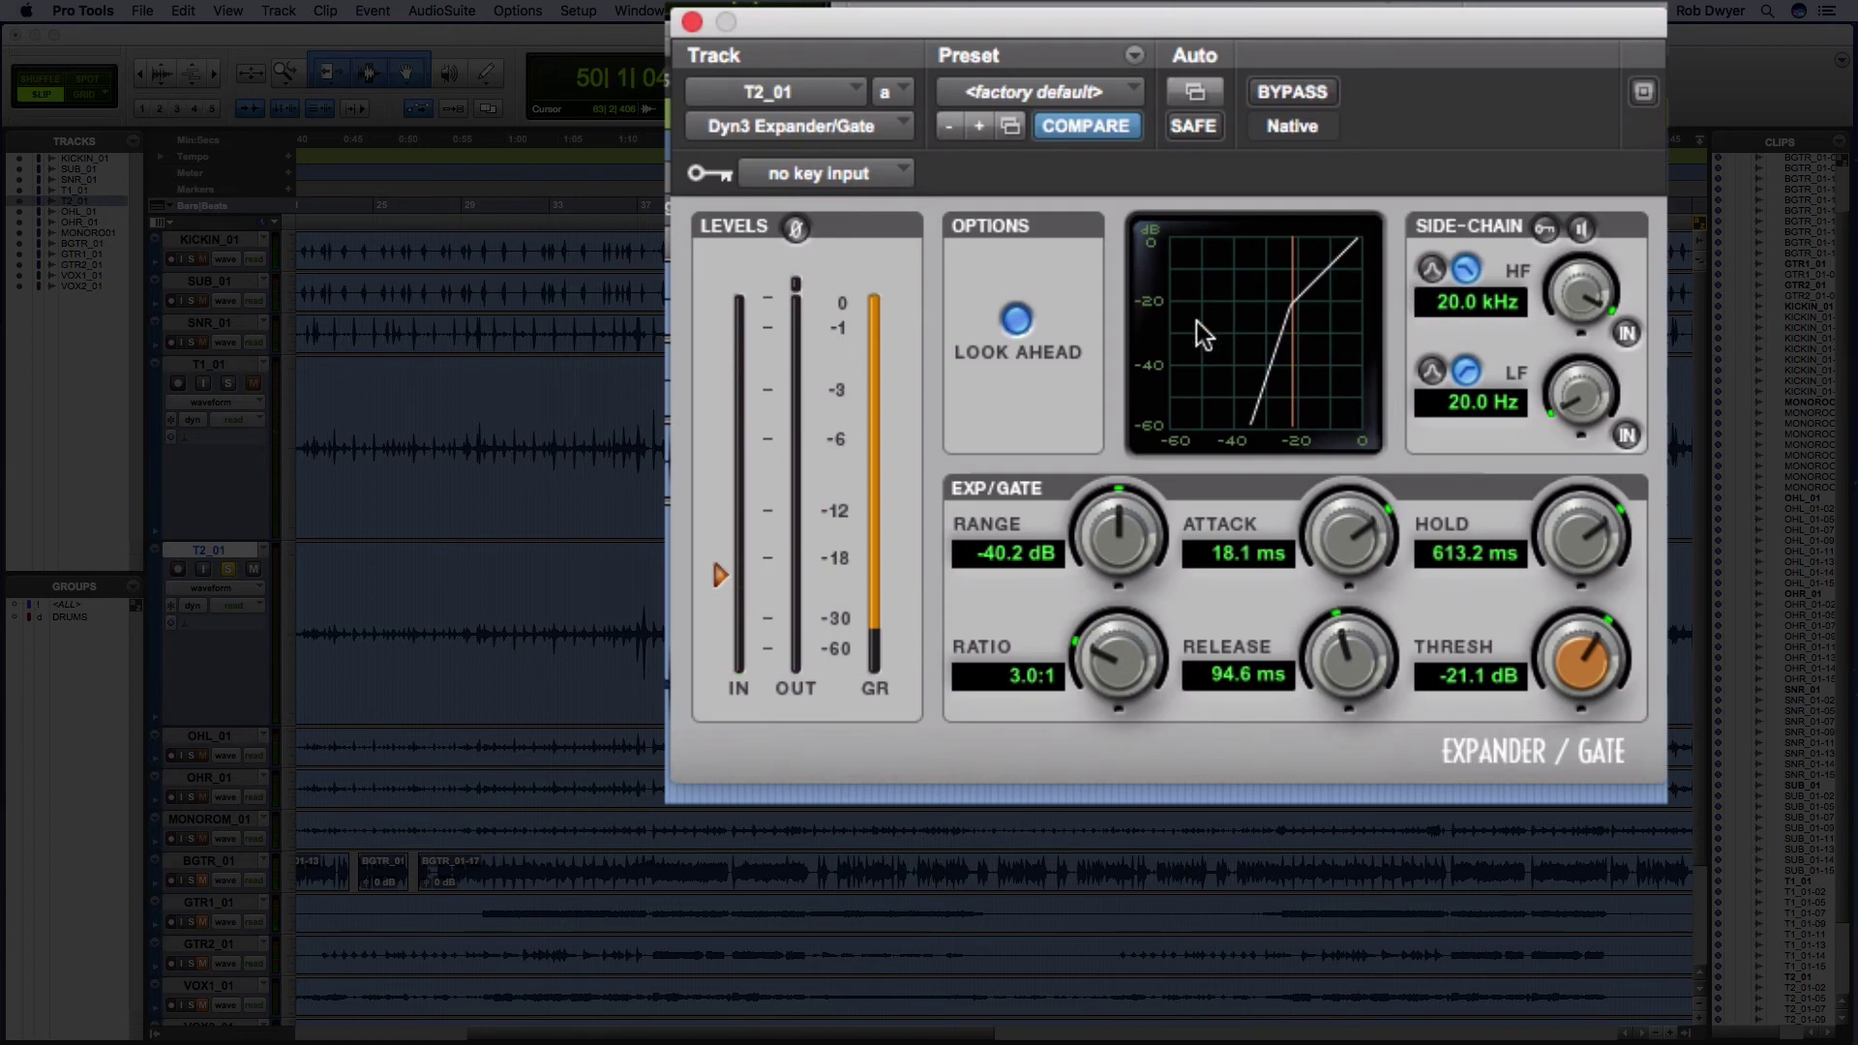
# Play the floor tom bypassed, then re-enable the gate to compare
pyautogui.click(1315, 93)
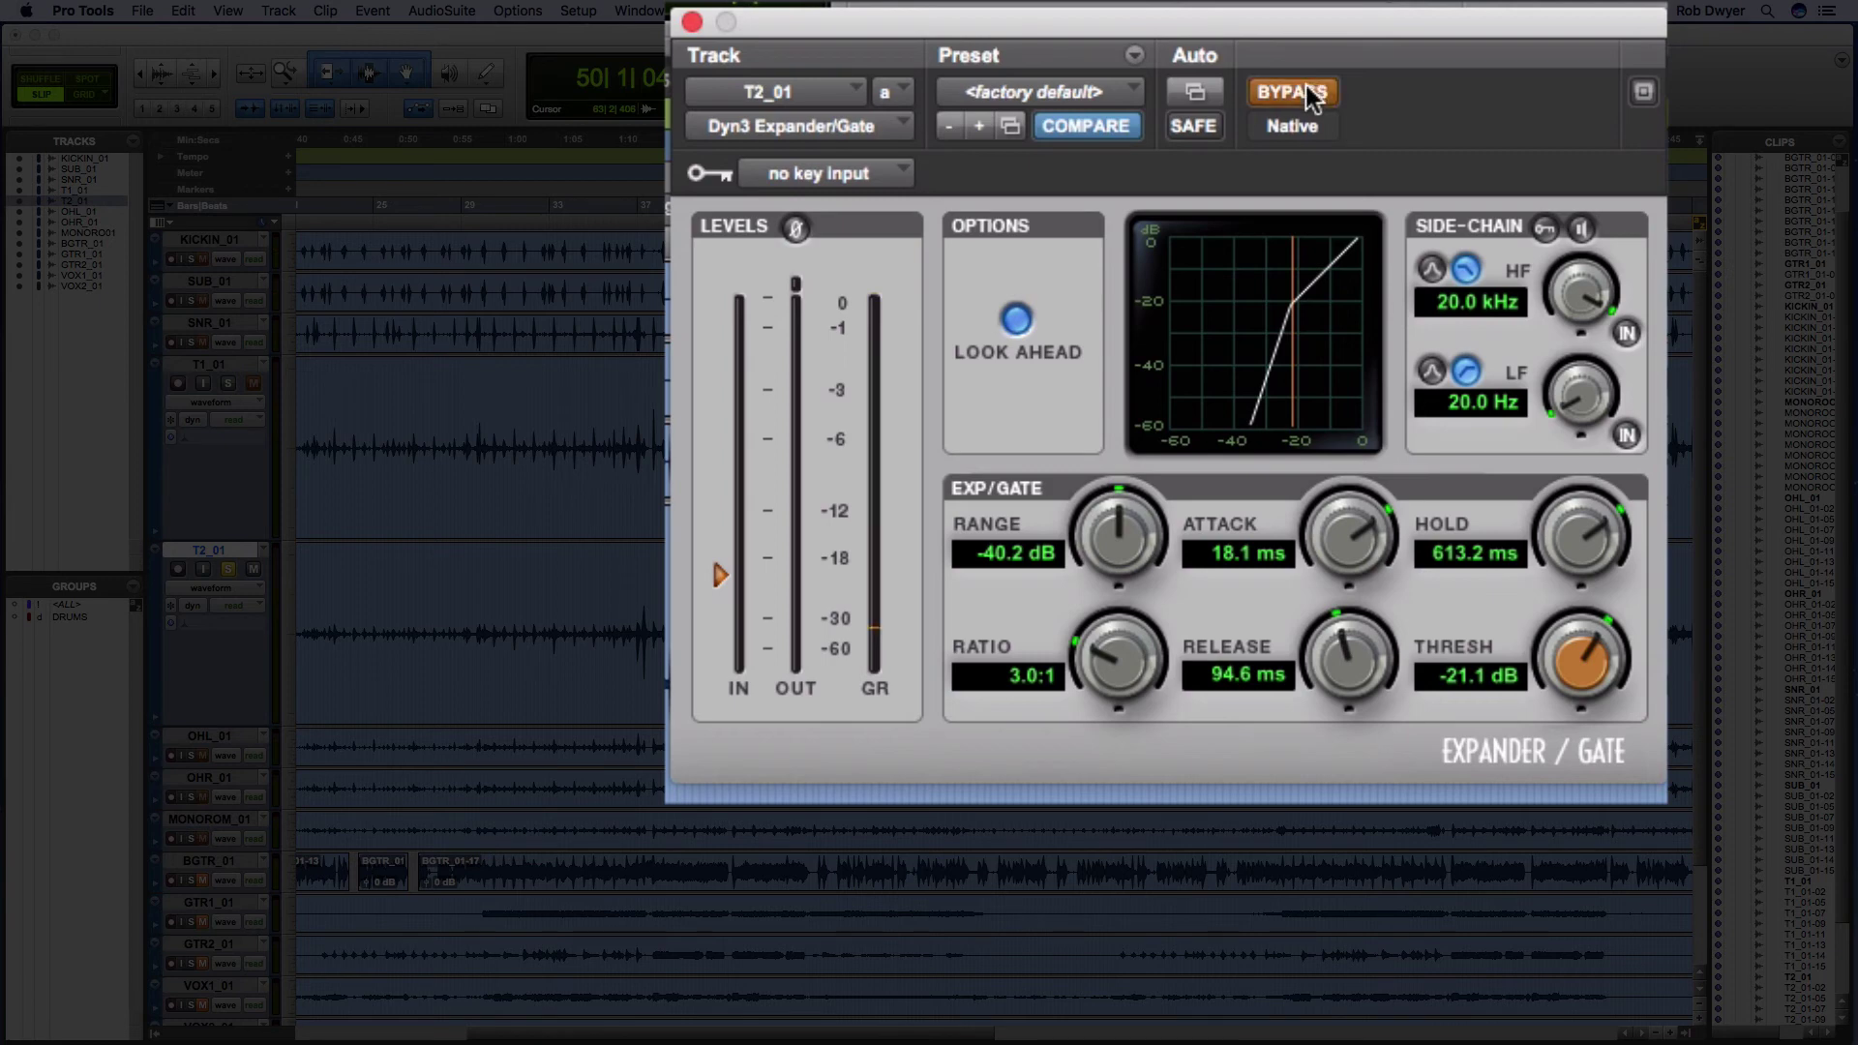
pyautogui.press('space')
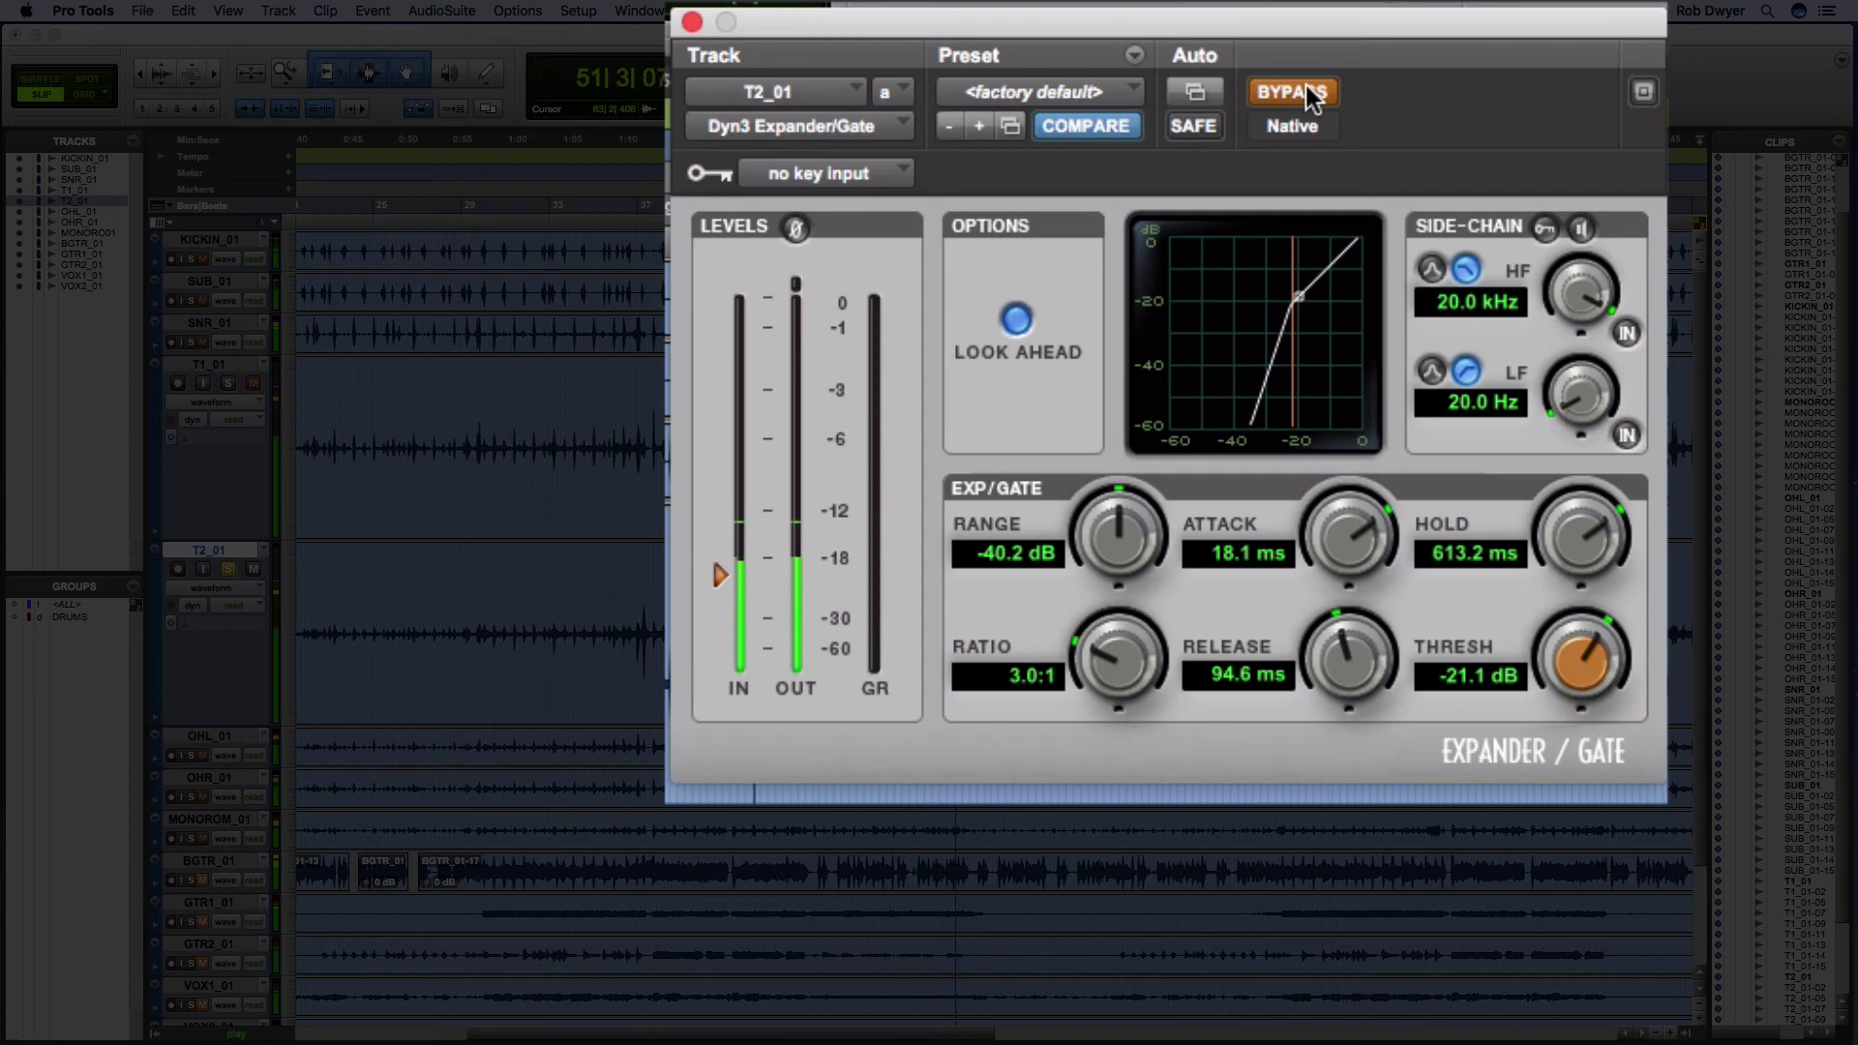
pyautogui.click(1305, 85)
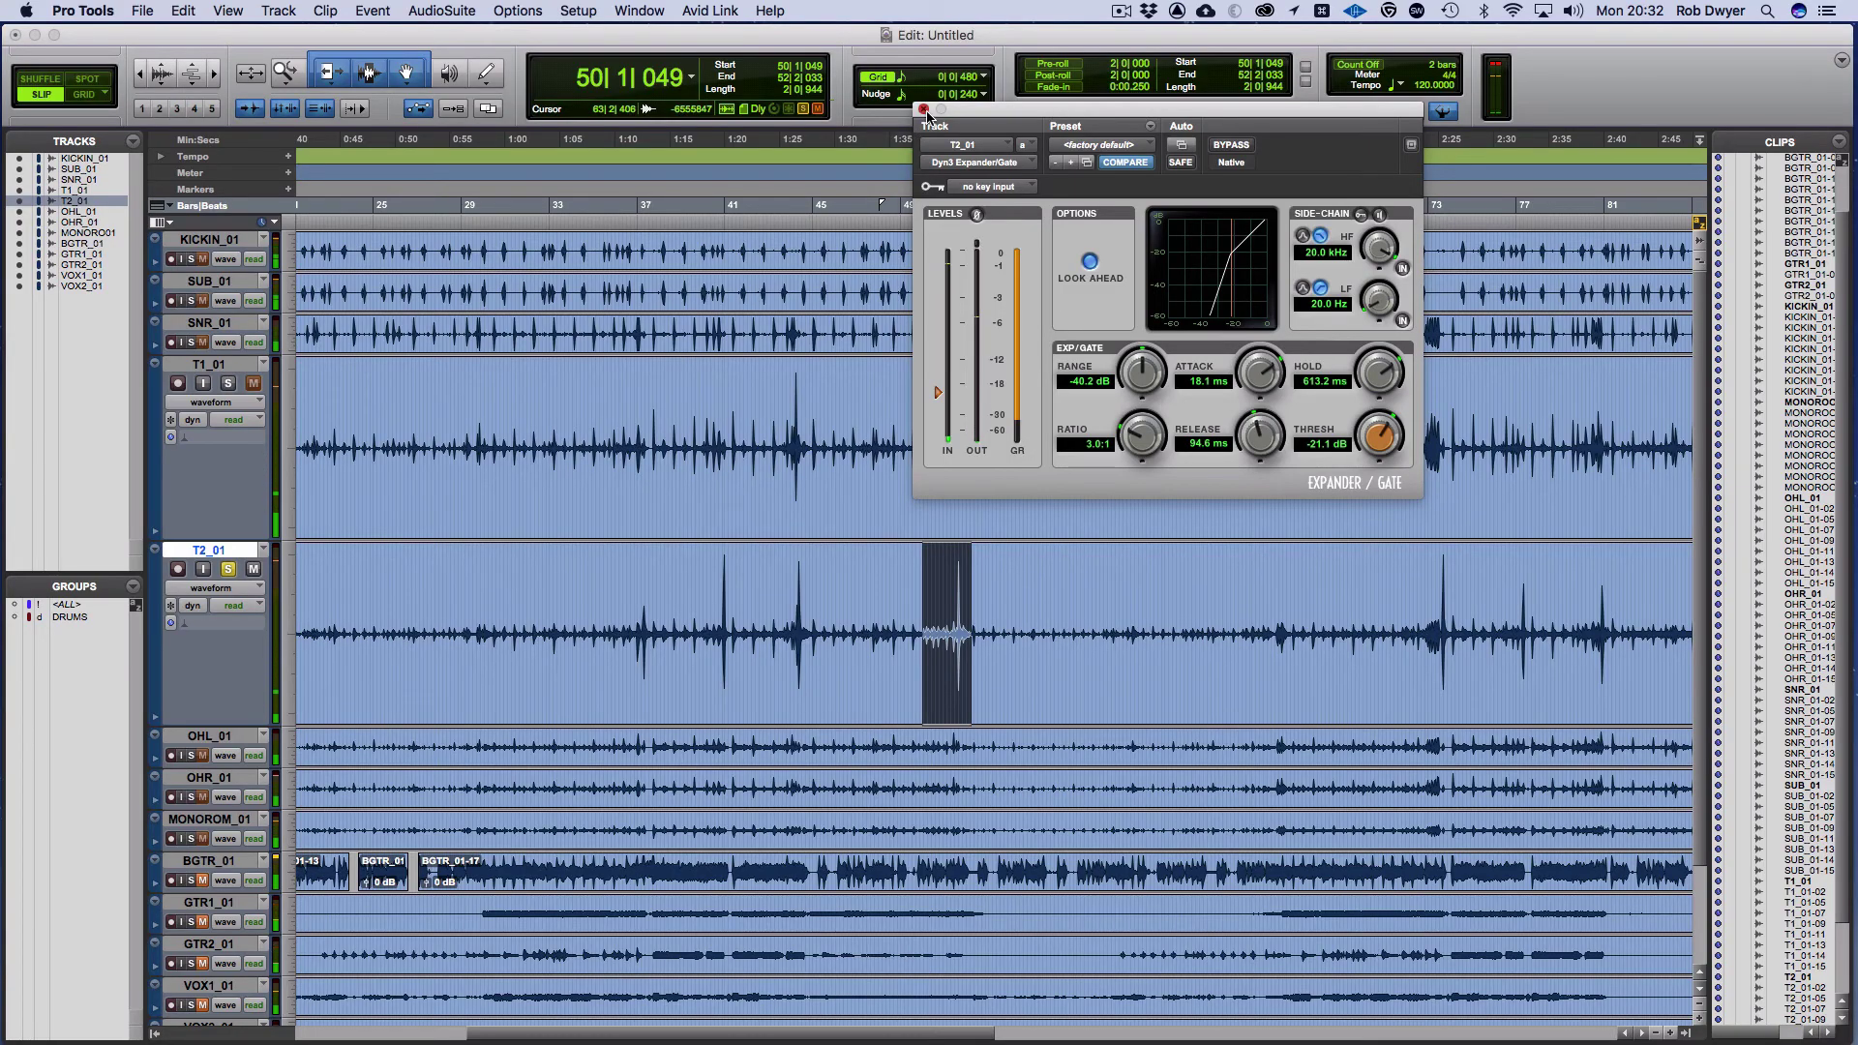
# Close the gate window and delete the quiet stretch before bar 51 on T2_01
pyautogui.click(923, 109)
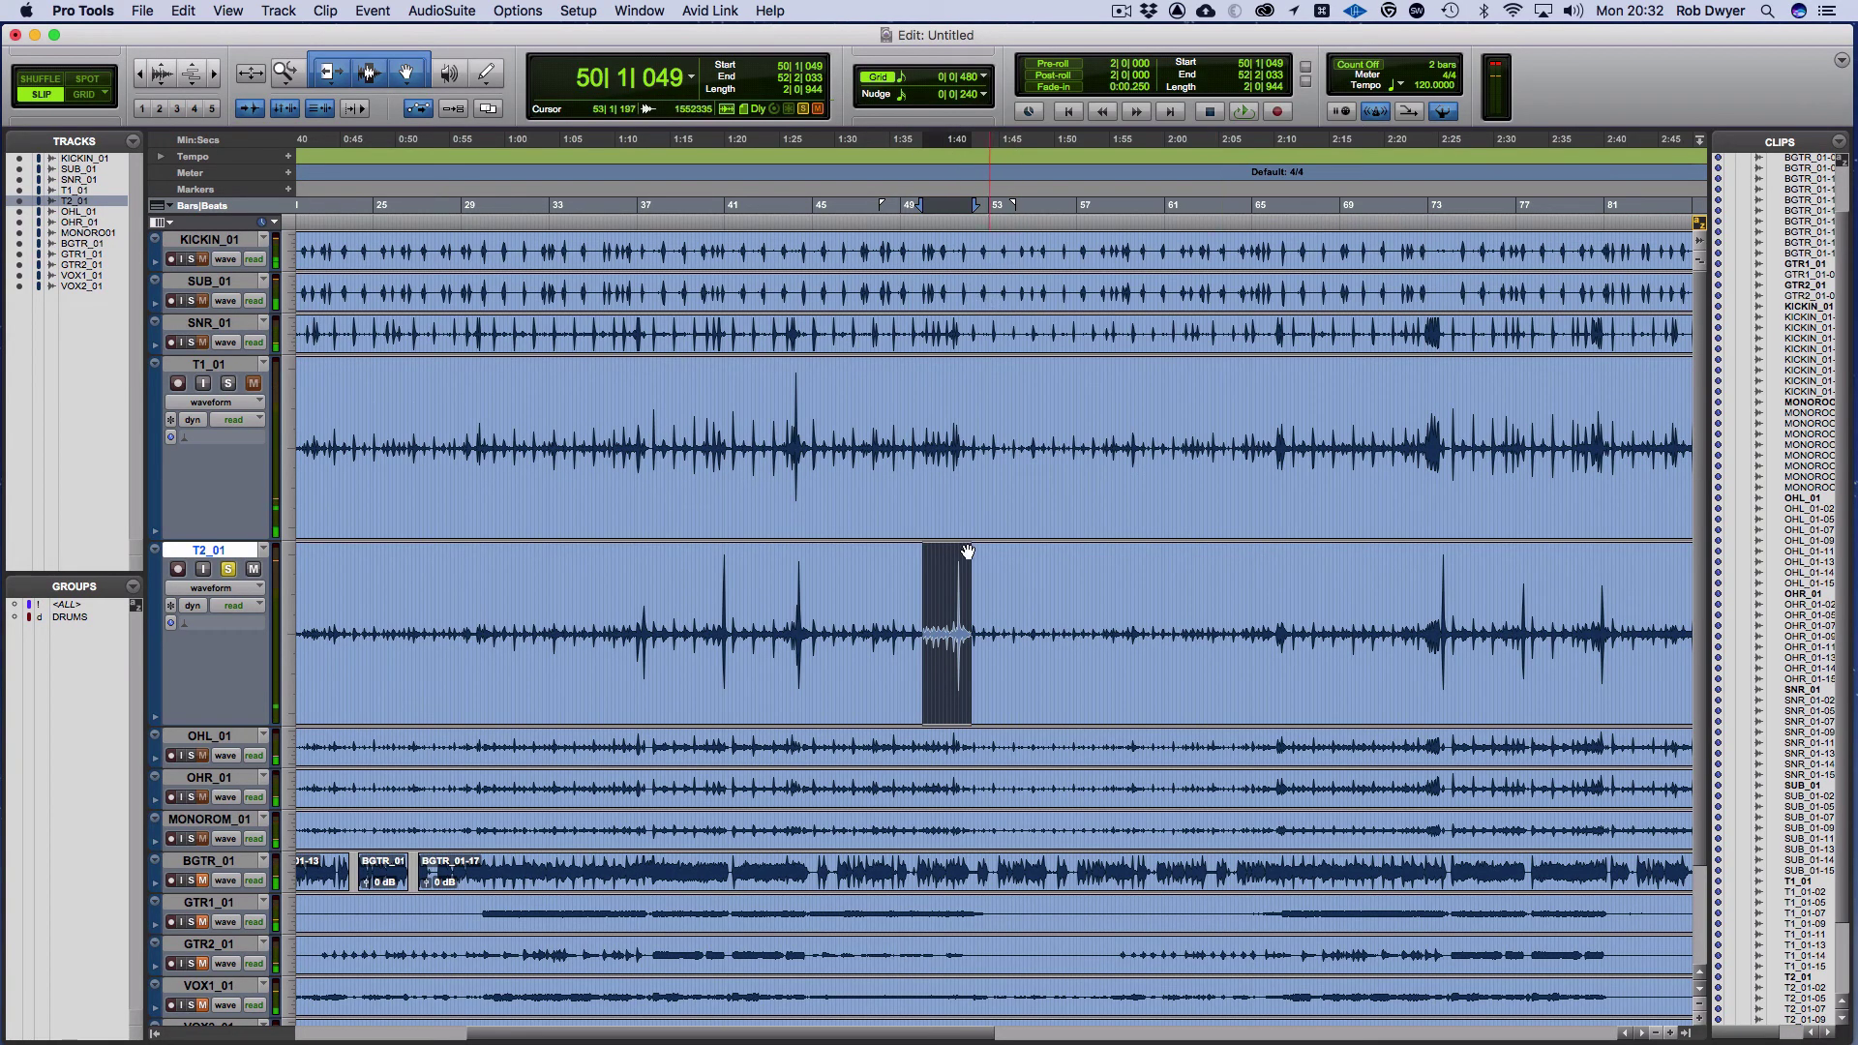
pyautogui.click(956, 607)
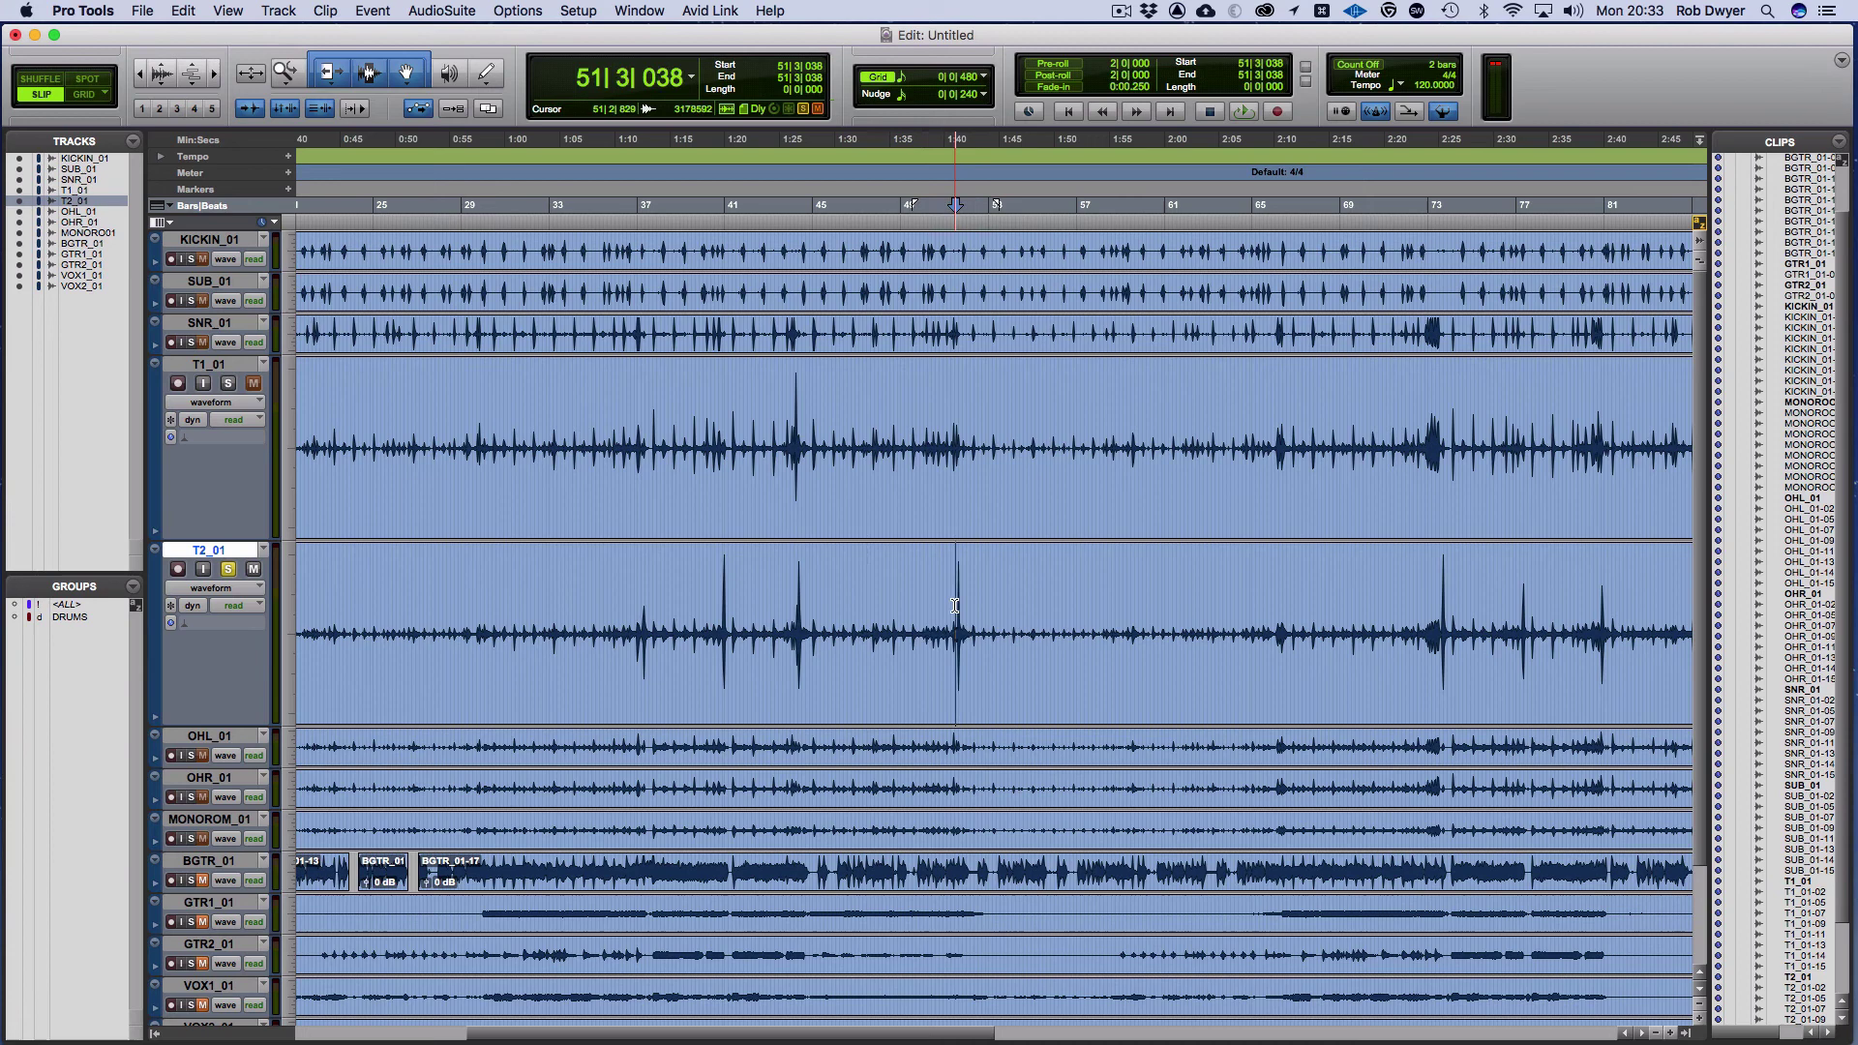
pyautogui.moveTo(955, 606); pyautogui.dragTo(732, 615)
pyautogui.press('Delete')
pyautogui.press('Delete')
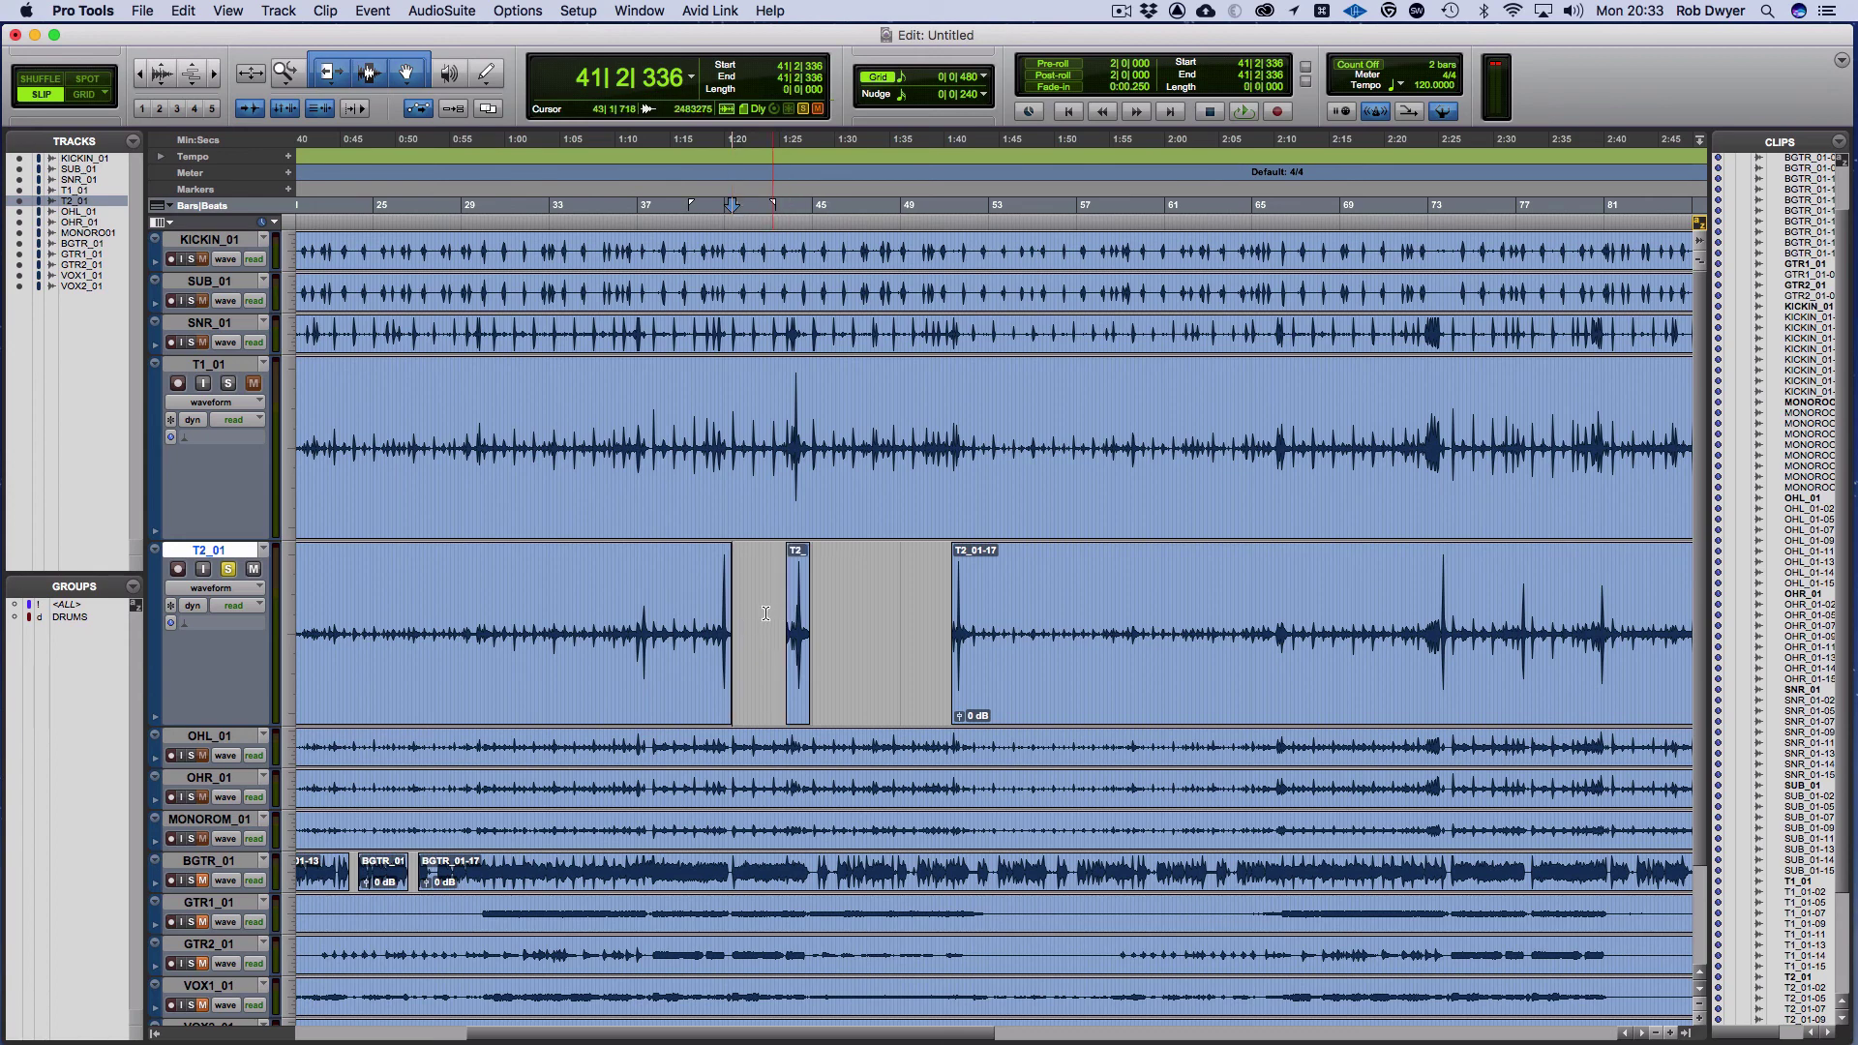
# Delete the bleed-only spans from bar 52 to 72 and around bars 77–80
pyautogui.click(973, 611)
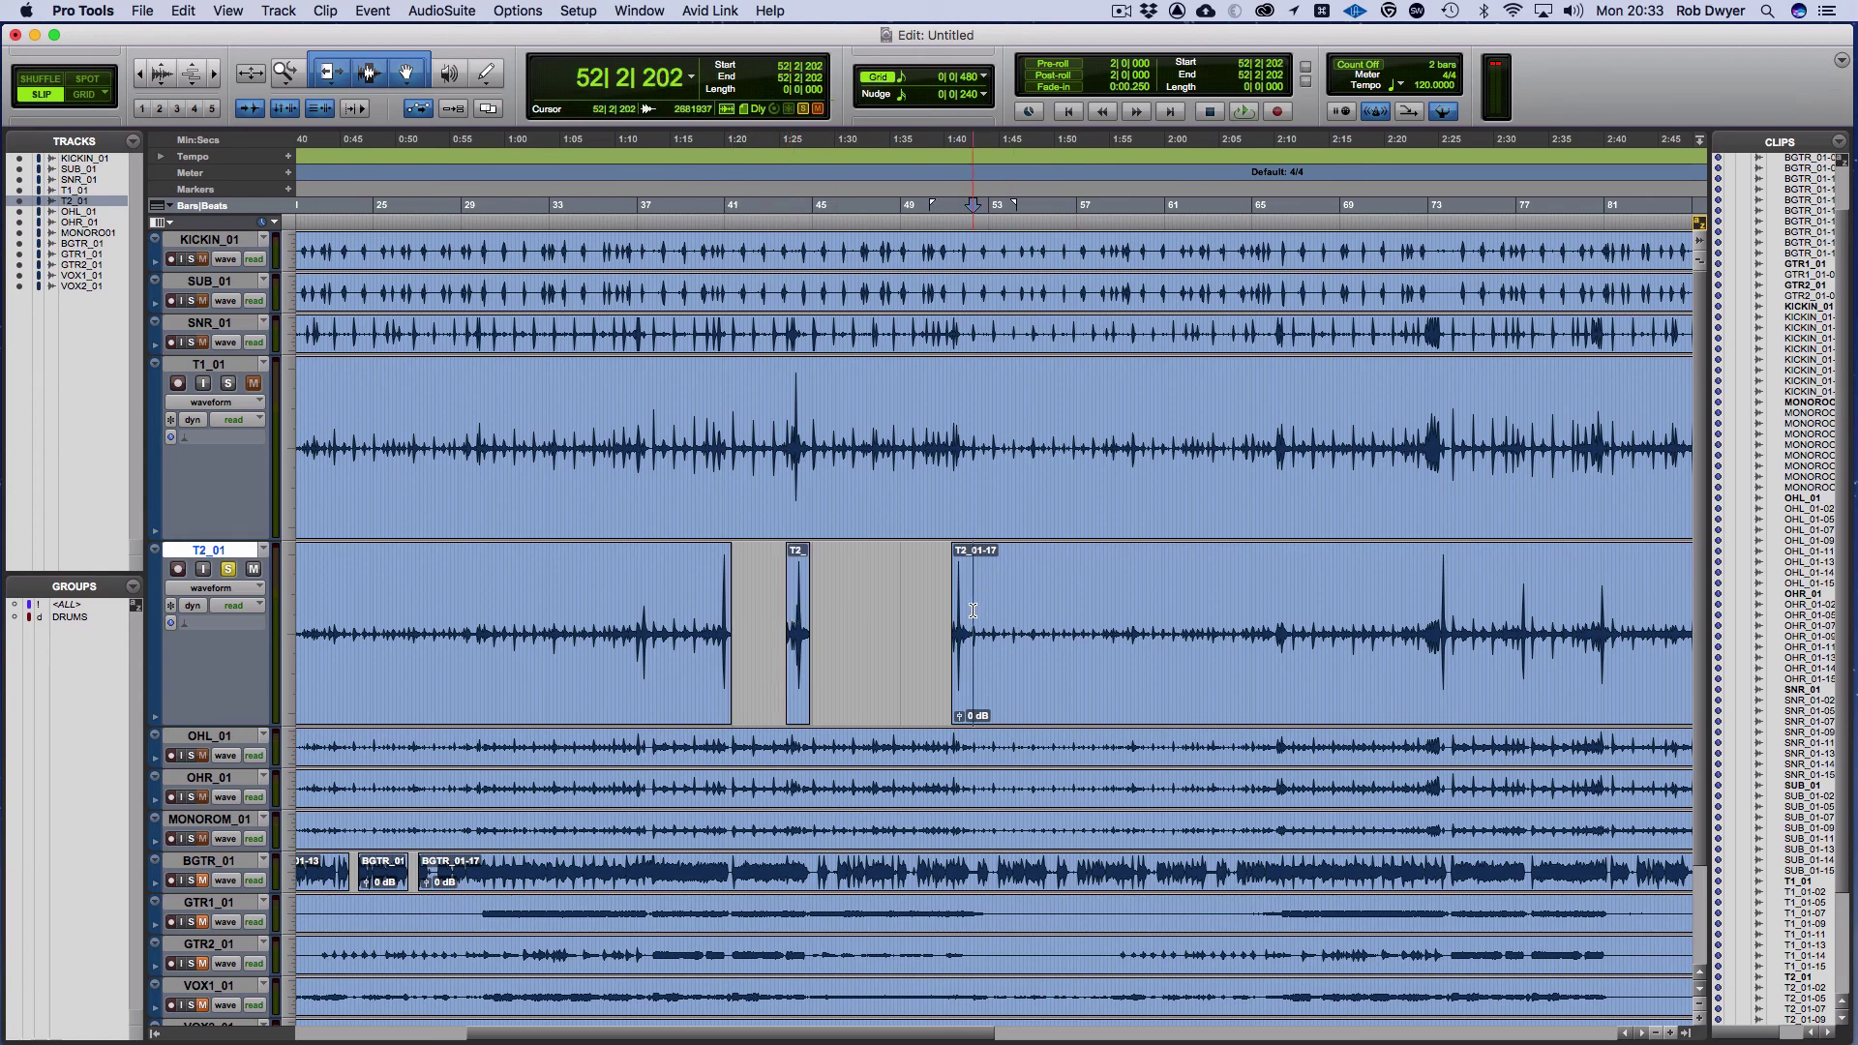
pyautogui.moveTo(973, 610); pyautogui.dragTo(1520, 606)
pyautogui.press('Delete')
pyautogui.press('Delete')
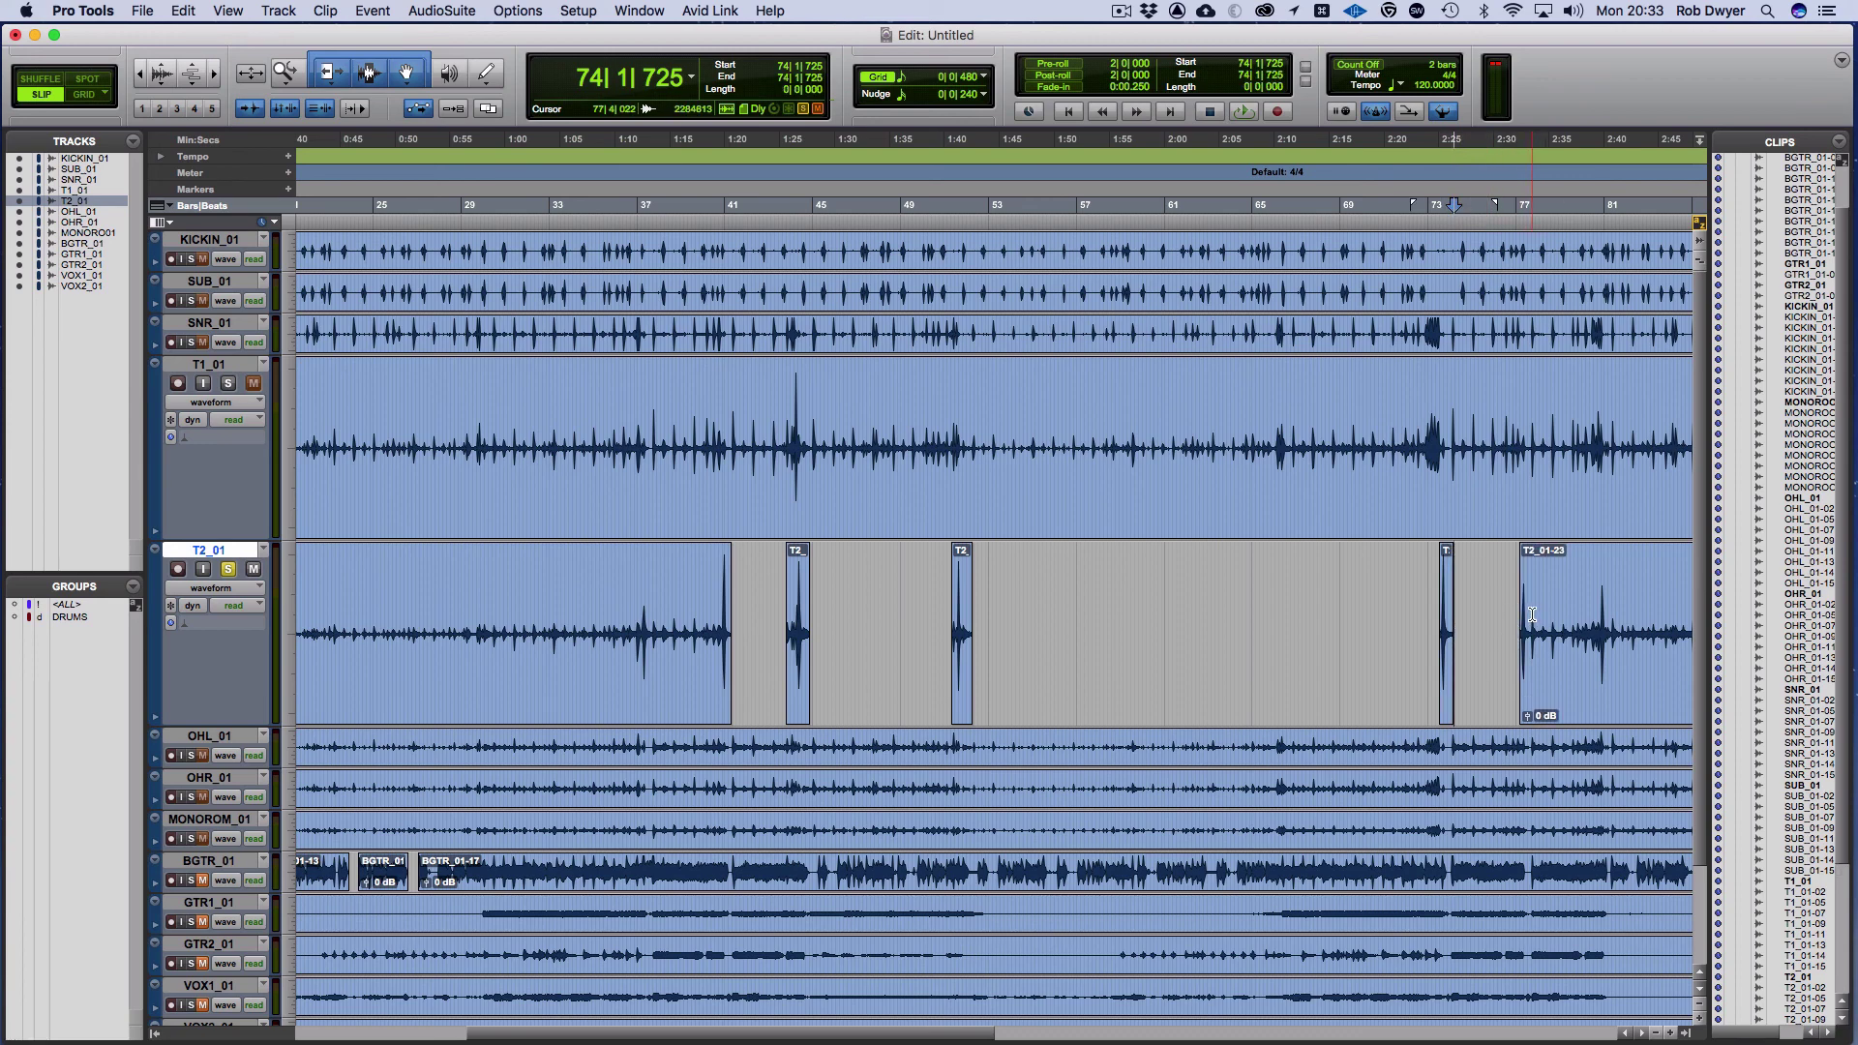
pyautogui.moveTo(1532, 614); pyautogui.dragTo(1597, 605)
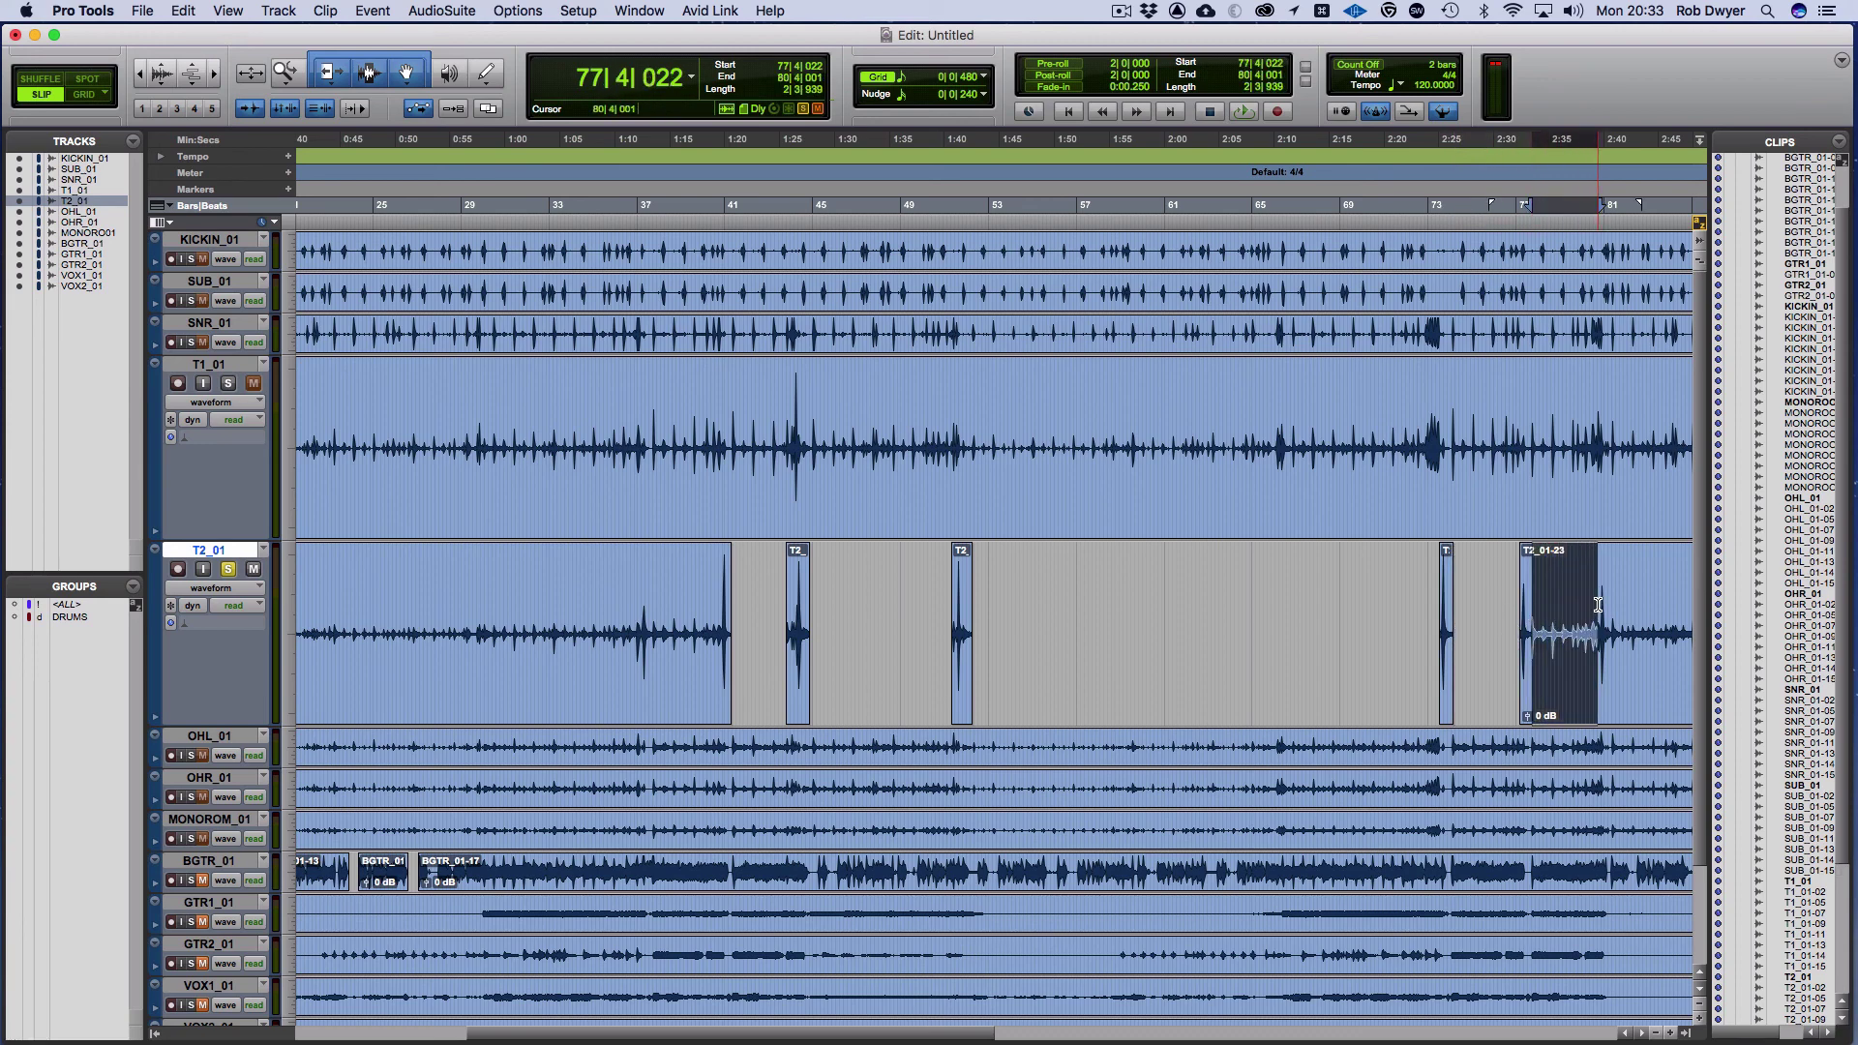
pyautogui.press('Delete')
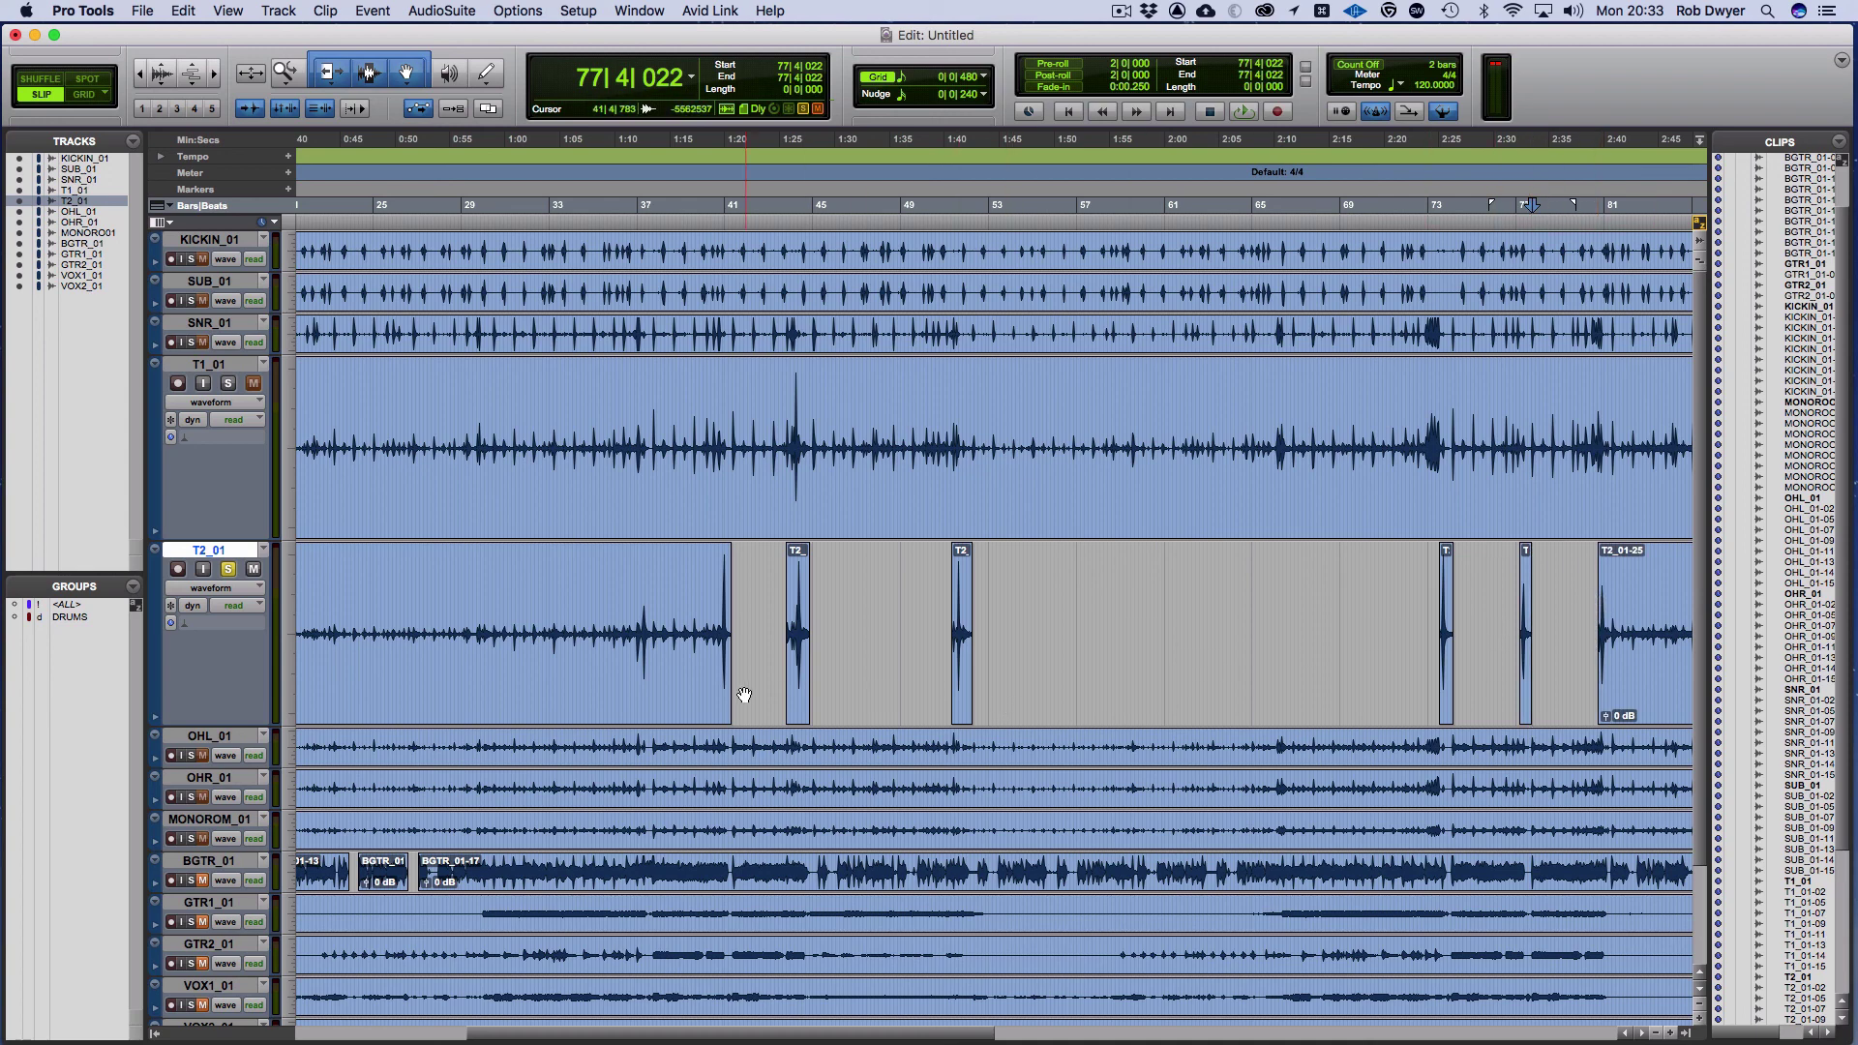